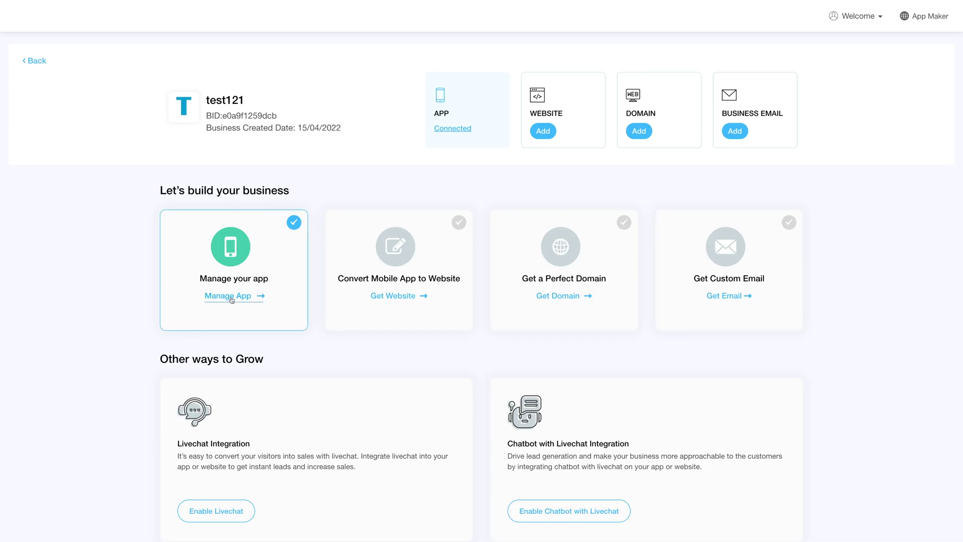
Step: Go from Manage App into the app editor and bring up the Add Features list
click(232, 297)
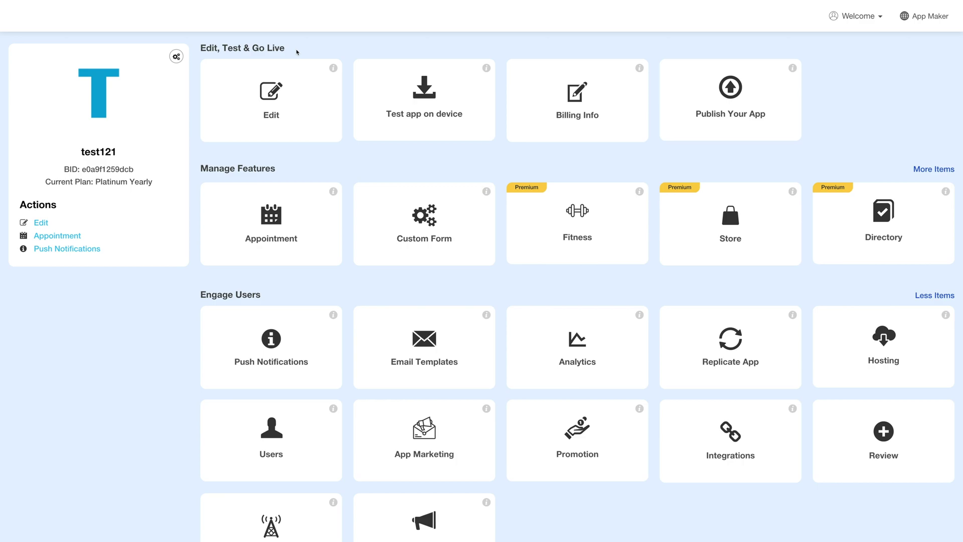
click(275, 107)
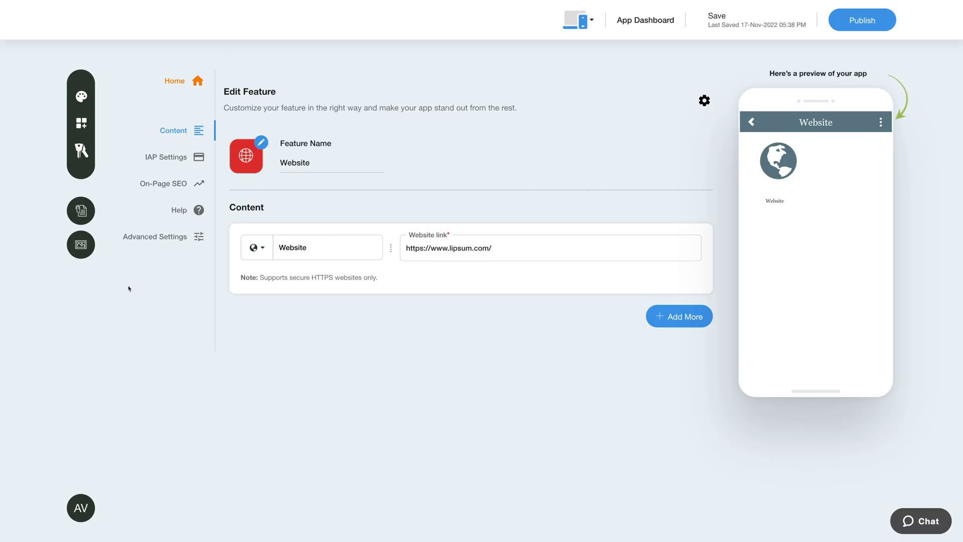
click(82, 123)
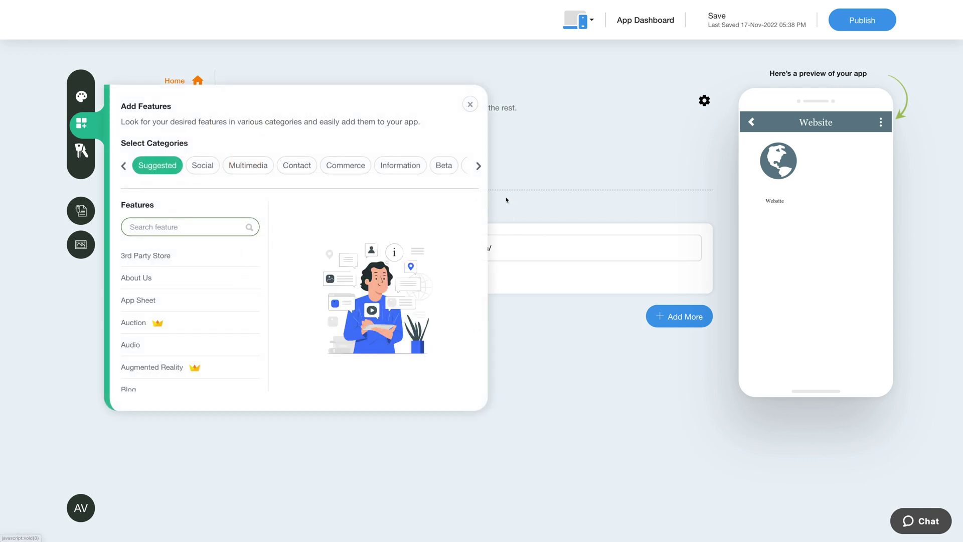
Step: Search all feature categories for 'Taxi' and add Taxi Service to the app
click(478, 165)
click(234, 227)
text(Taxi)
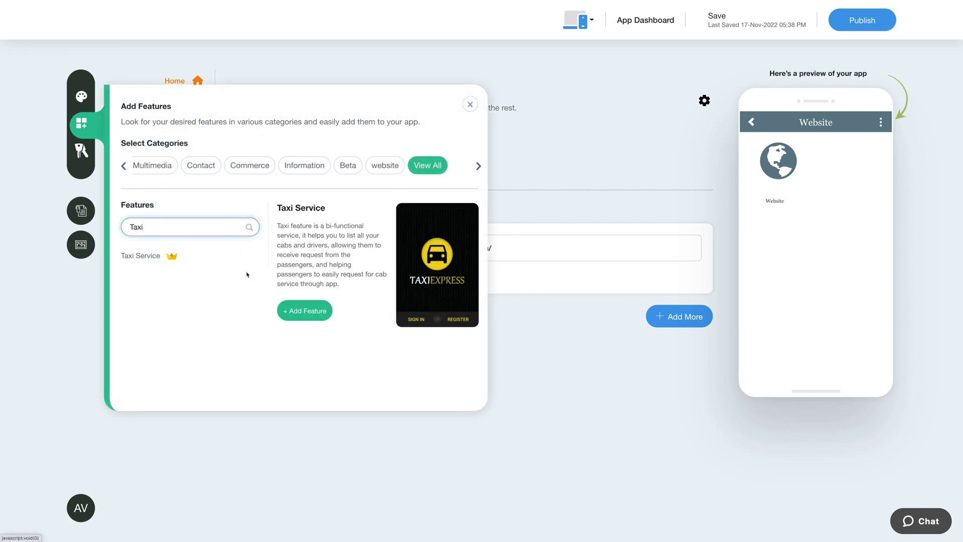
click(302, 312)
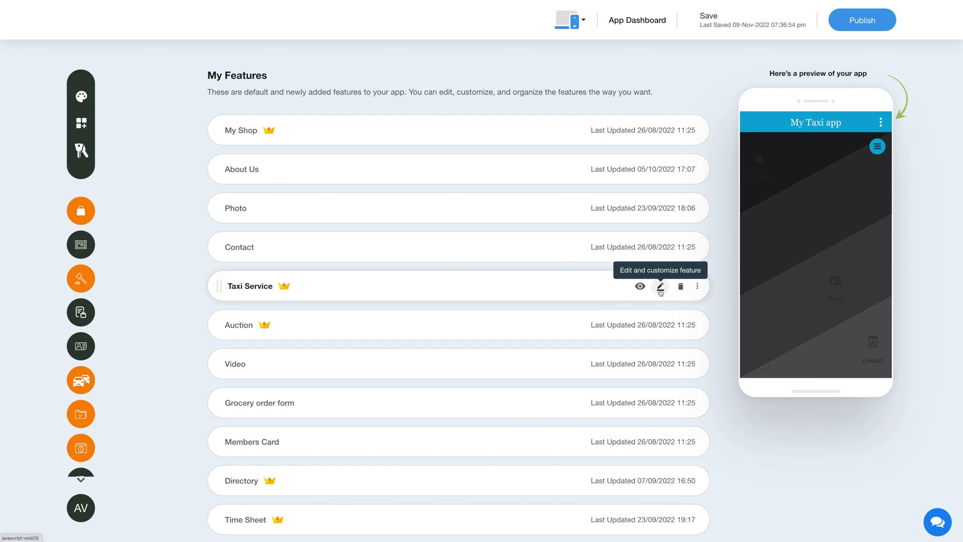
Step: Bring up the Taxi Service feature for editing, keeping its name as Taxi Service
click(698, 294)
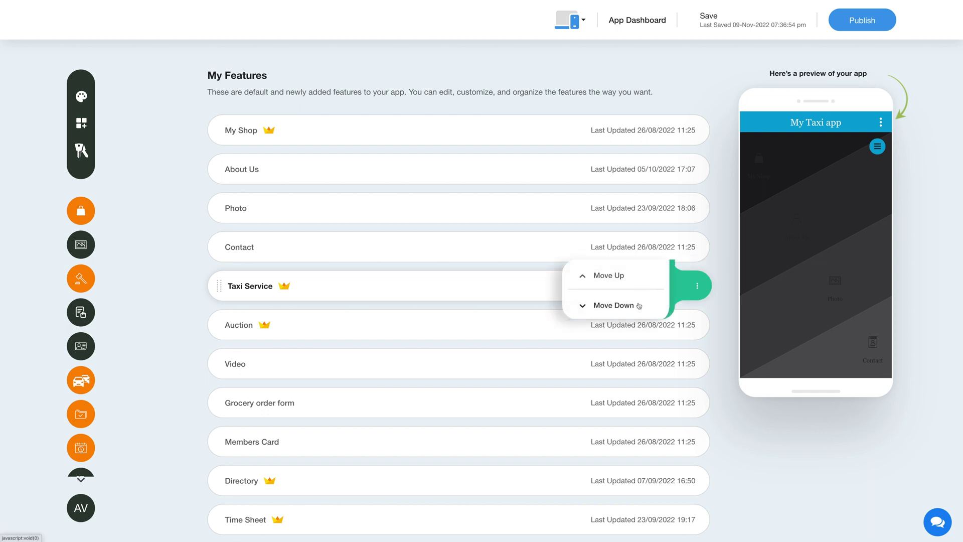
click(683, 310)
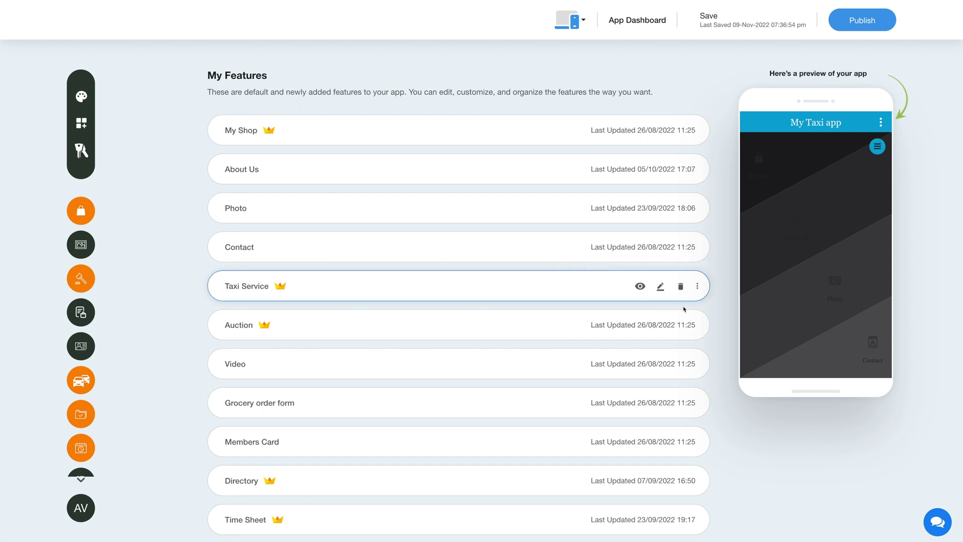
click(660, 287)
click(352, 170)
click(322, 200)
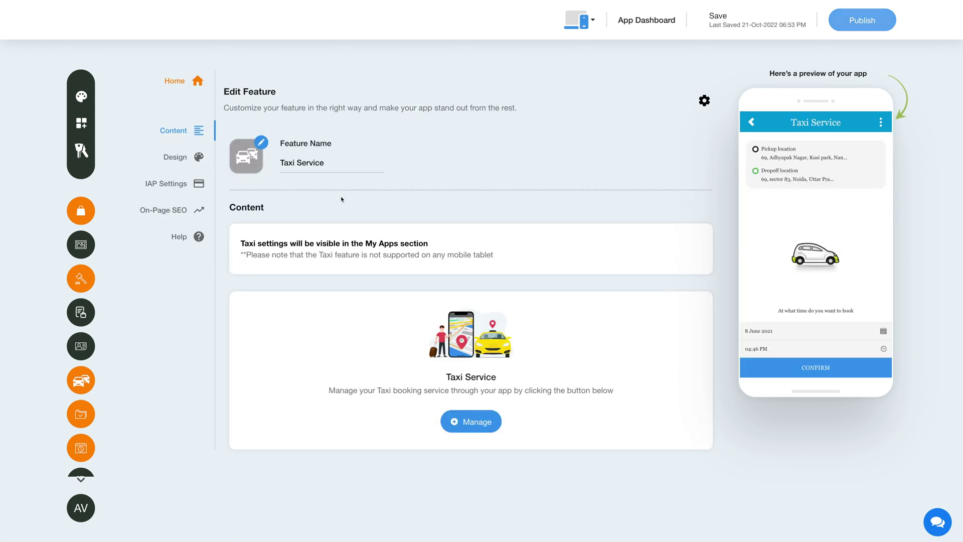
Step: Browse outline icons, images and upload options, keep the current icon, then start taxi admin setup
click(245, 160)
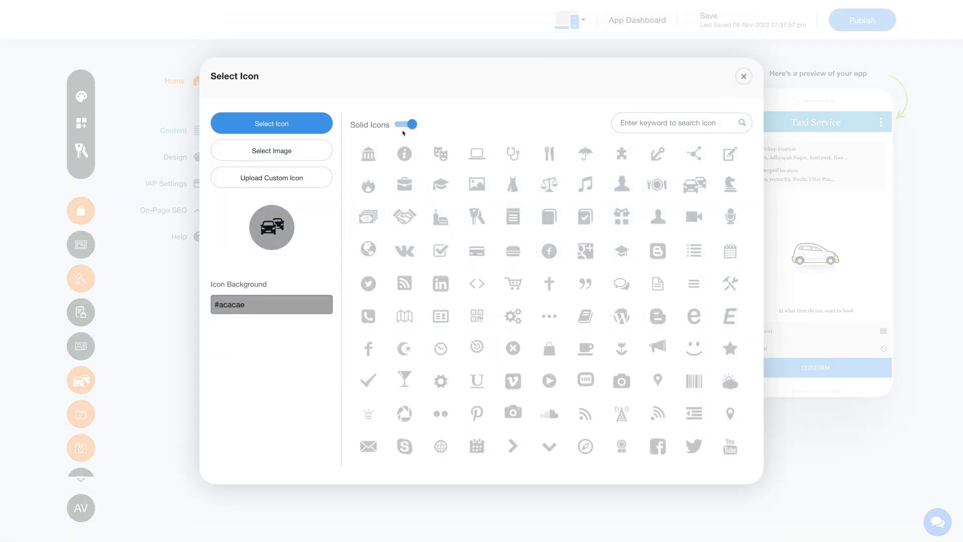
click(405, 125)
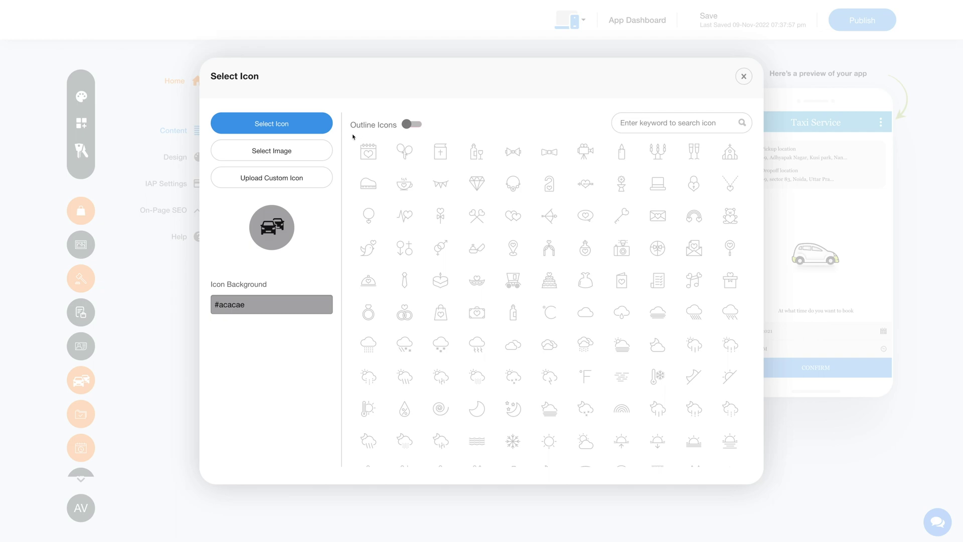
click(307, 153)
click(297, 192)
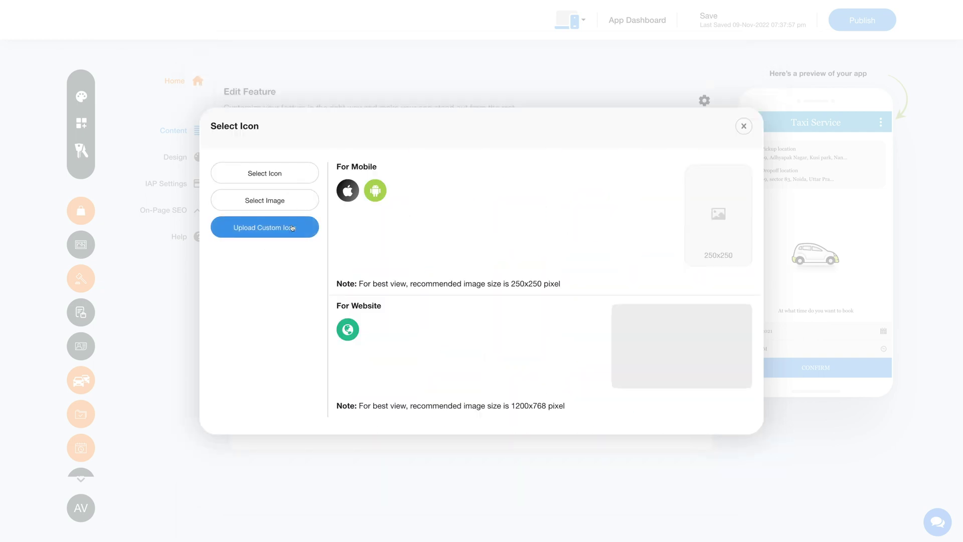
click(743, 126)
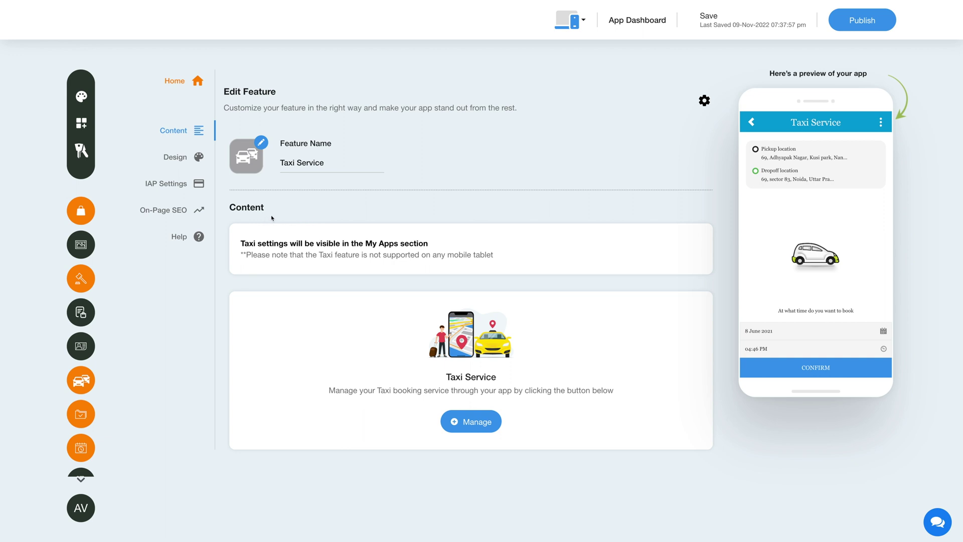
click(474, 423)
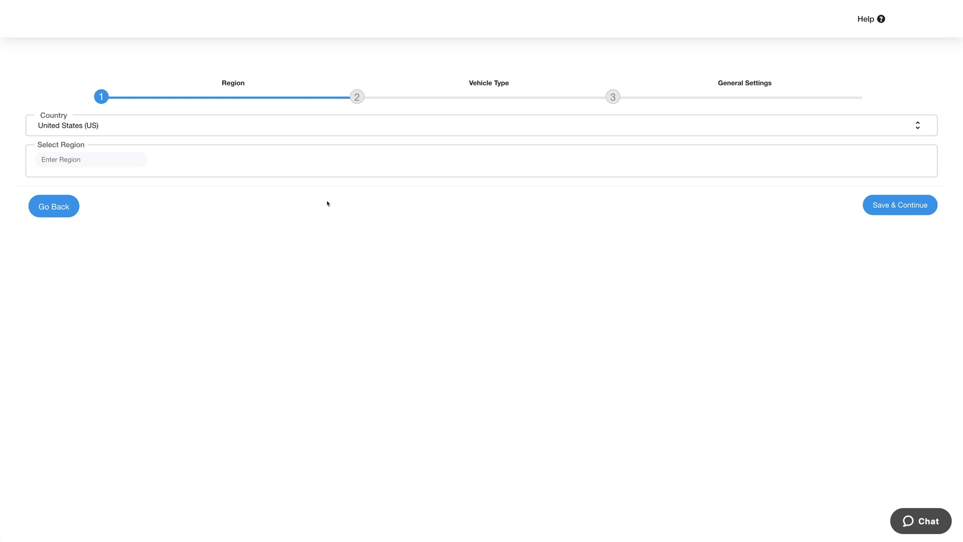
Step: Keep United States, add Greenville, SC and Green Bay, WI as regions, and save
click(109, 126)
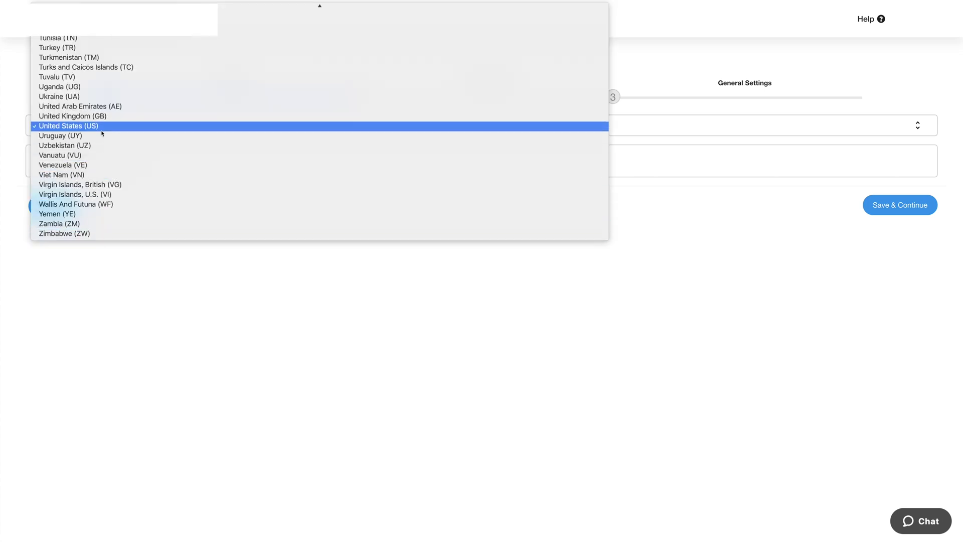
click(101, 127)
text(G)
key(Down)
key(Down)
key(Return)
text(Gree)
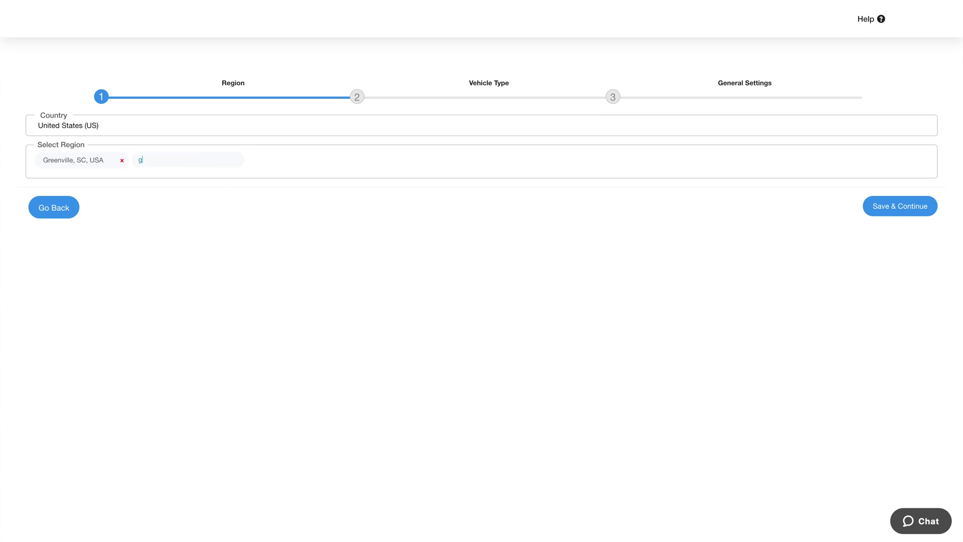
key(Down)
key(Down)
key(Down)
key(Return)
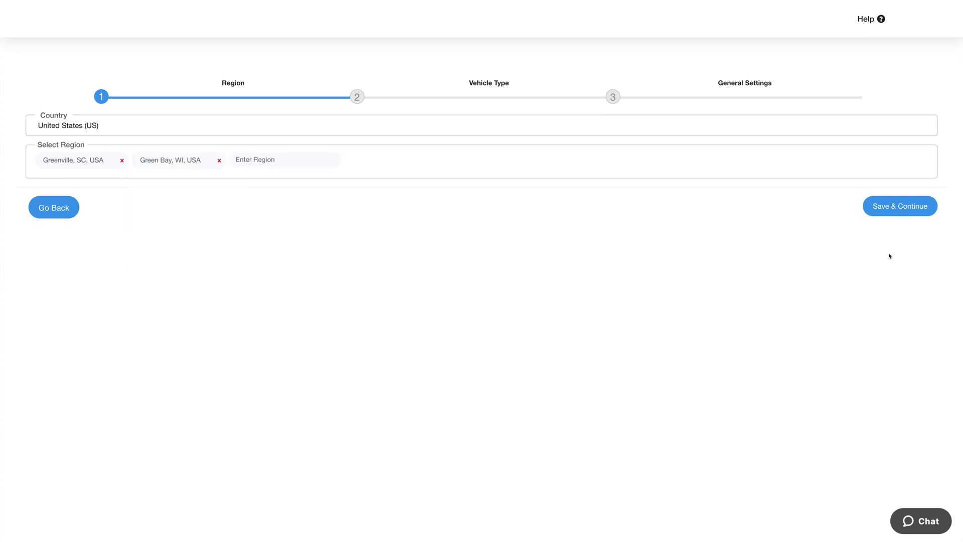
click(905, 213)
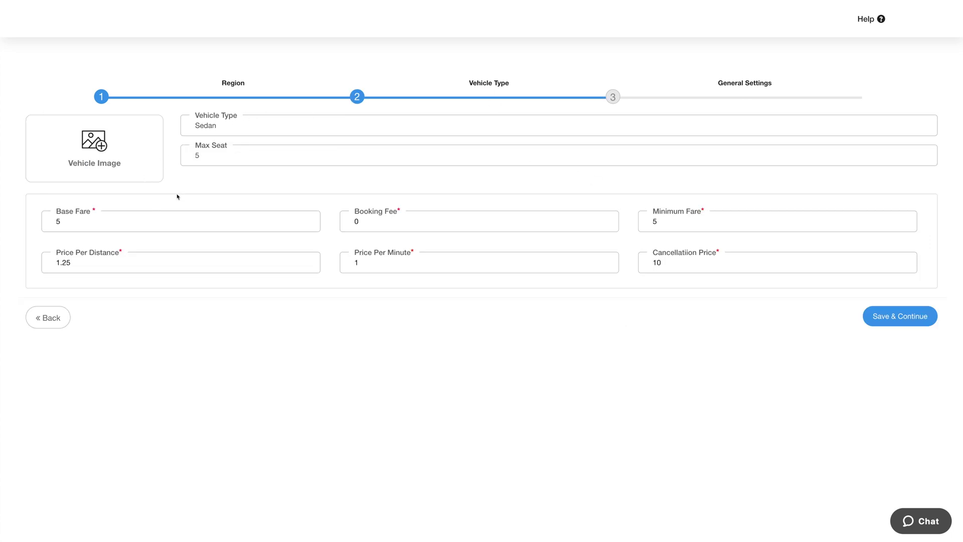
Step: Review the Sedan vehicle type, maximum seats and booking fee, then save the fares
click(237, 125)
click(224, 157)
click(366, 224)
click(906, 325)
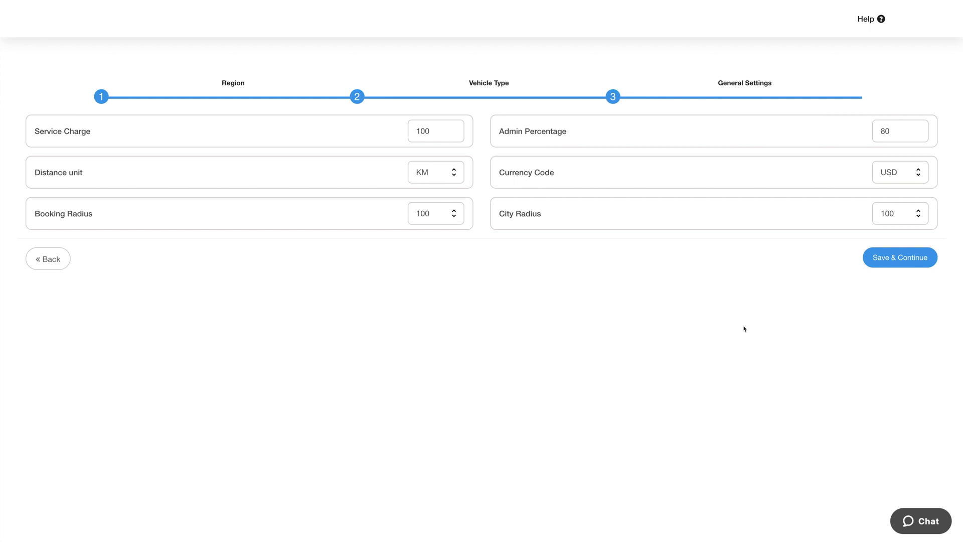
Step: Keep the general settings with city radius 100 and save to finish setup
key(Tab)
key(Tab)
key(Tab)
key(Tab)
key(Tab)
key(Tab)
click(886, 216)
click(855, 247)
click(901, 259)
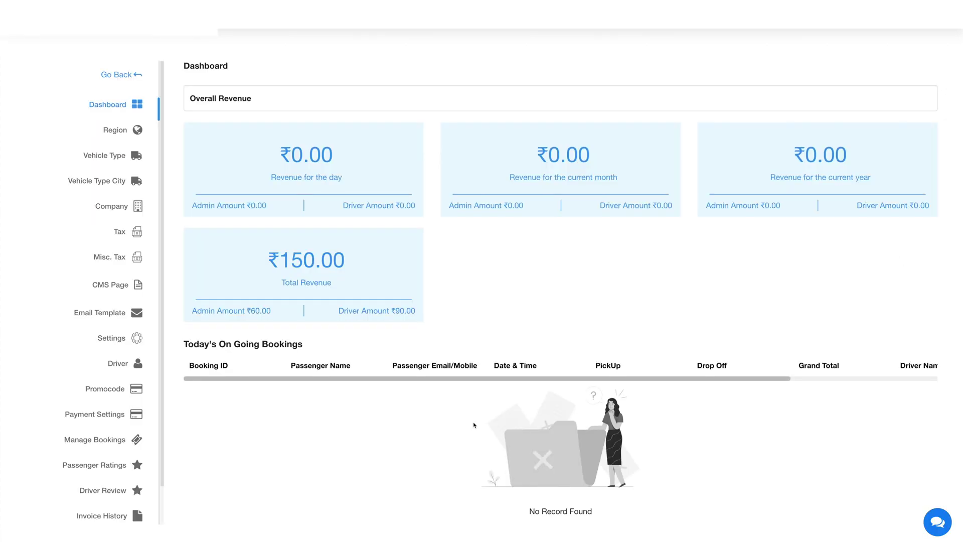
Step: Scroll through the revenue dashboard, then view the Region list of Indian regions
scroll(474, 425, down, 1)
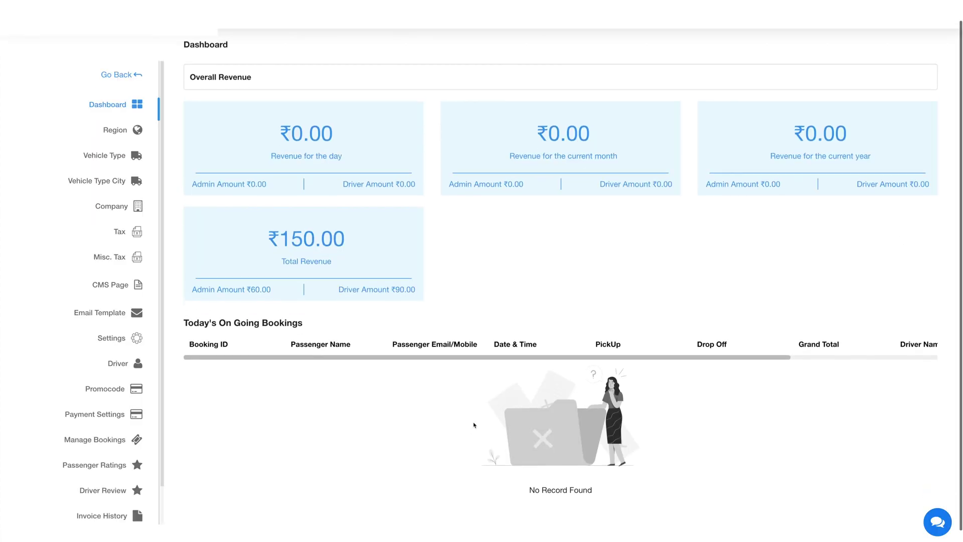
scroll(474, 424, up, 1)
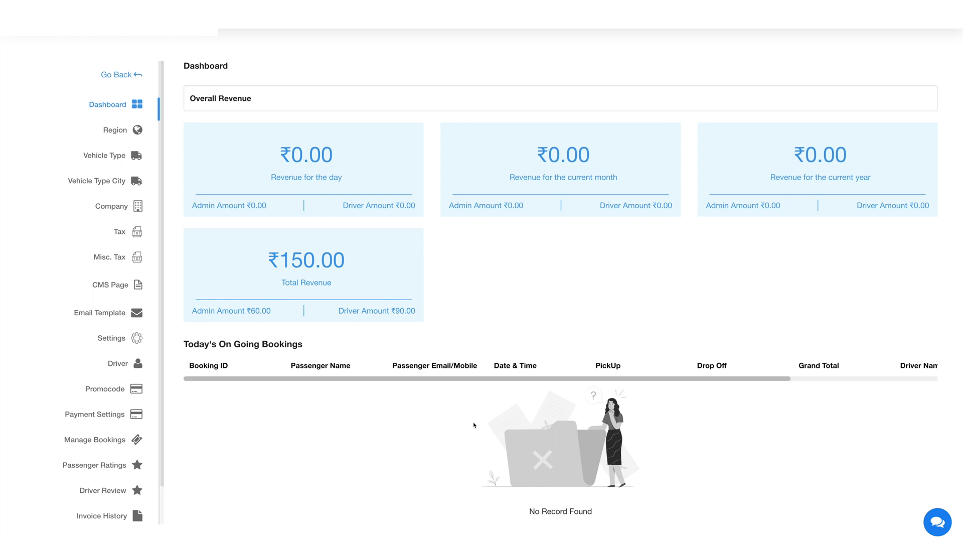
scroll(473, 425, down, 1)
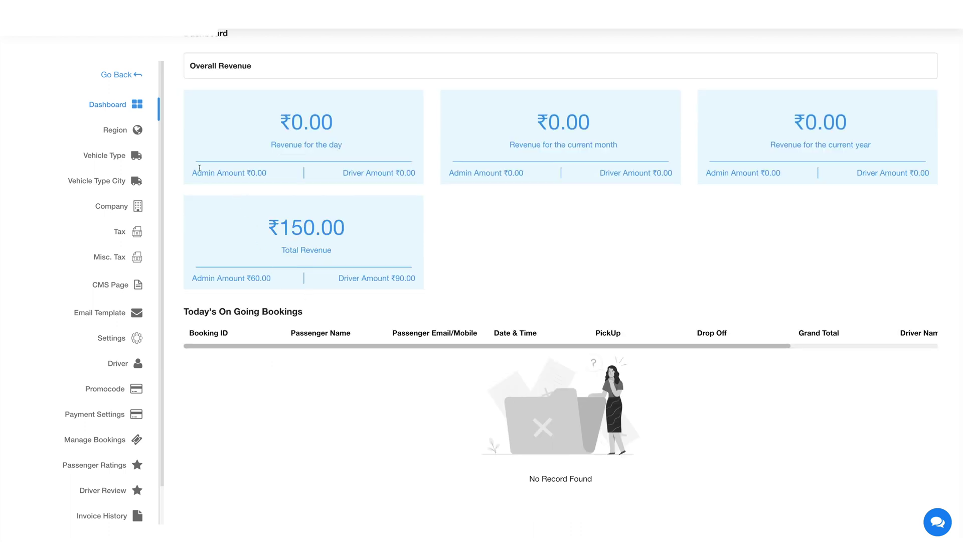
click(124, 131)
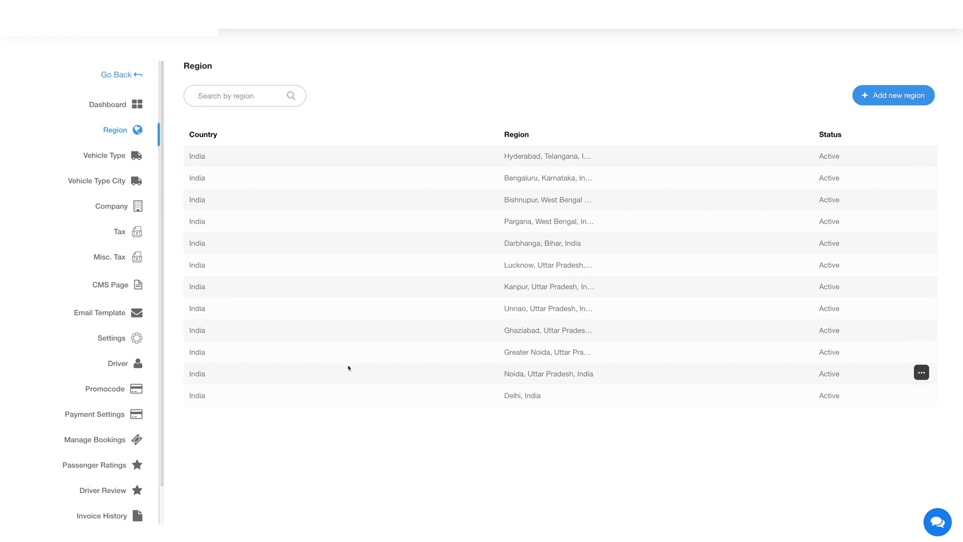
Step: Add Greenville as a new United States region and save it
click(885, 97)
click(321, 103)
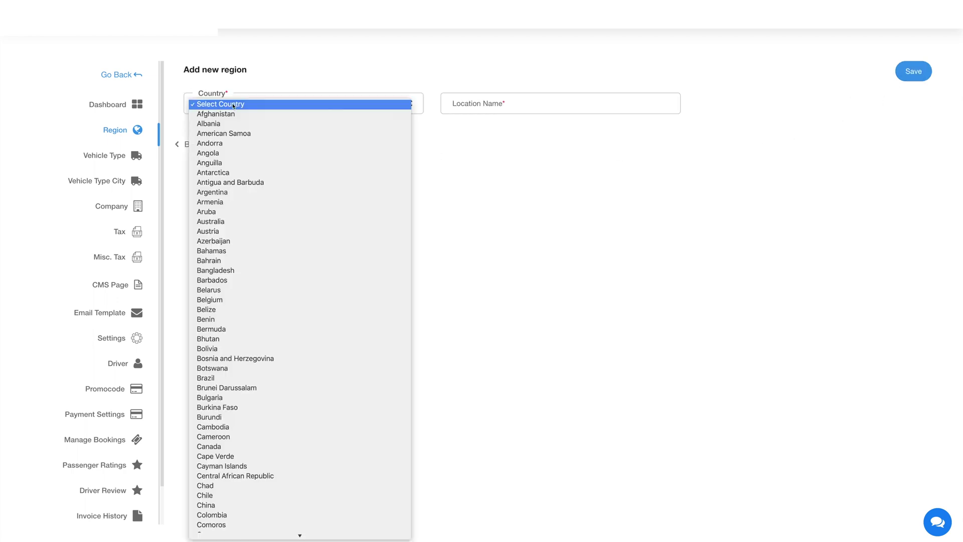
scroll(251, 472, down, 5)
scroll(252, 471, down, 5)
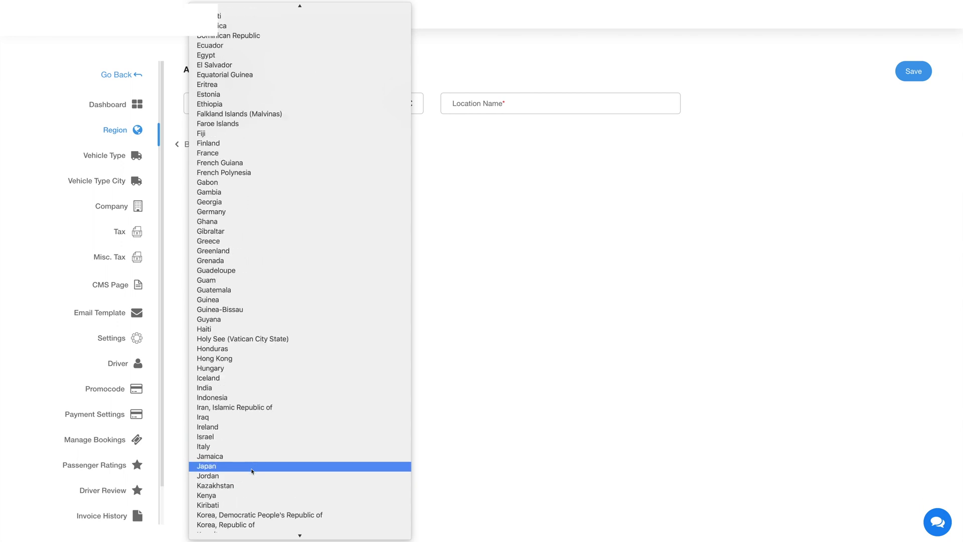
click(481, 104)
click(481, 104)
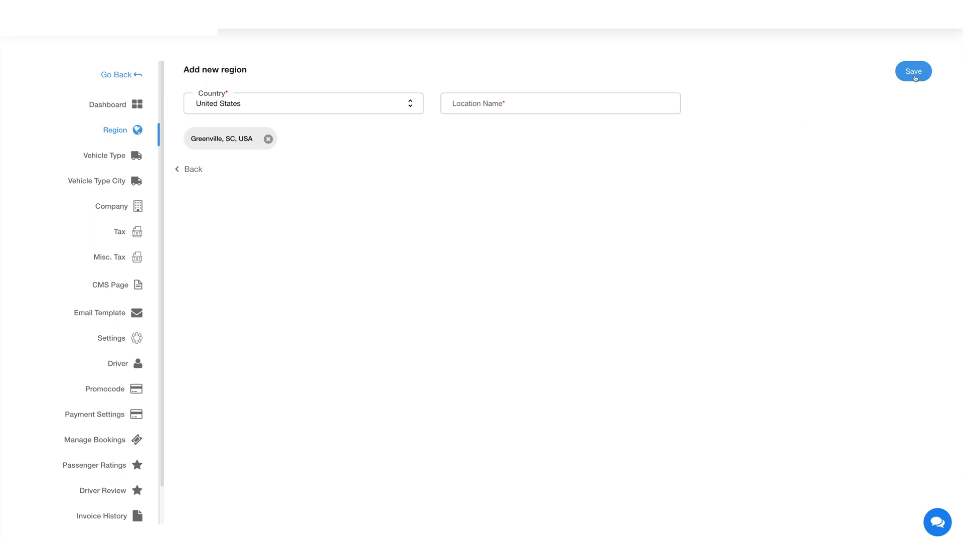
click(913, 73)
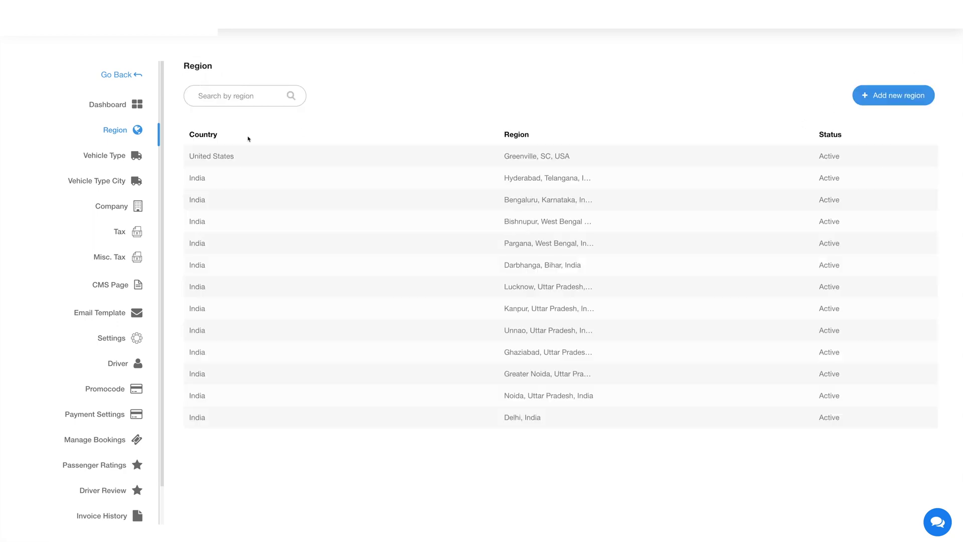
Step: View the vehicle types and the add form without adding one, then the Vehicle Type City fares
click(107, 157)
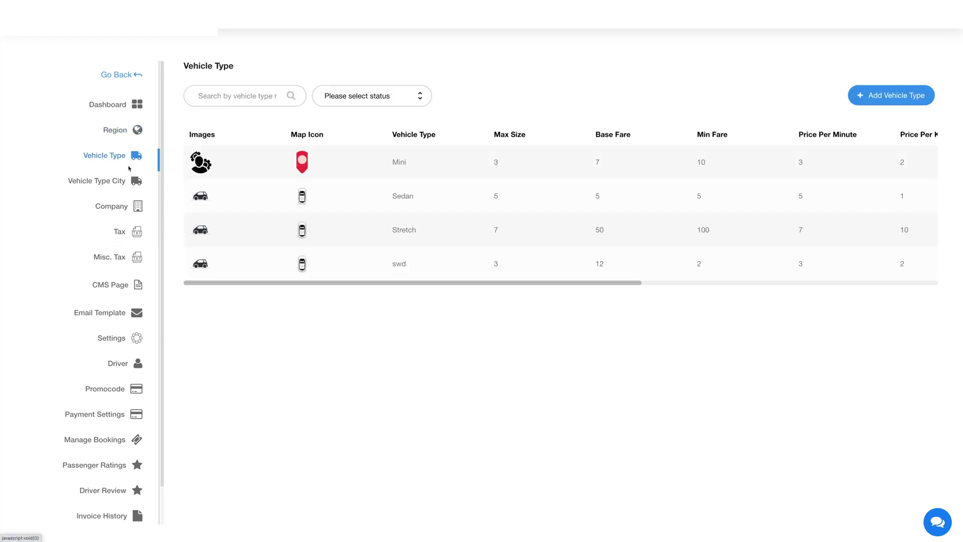
drag(258, 283, 792, 94)
click(875, 97)
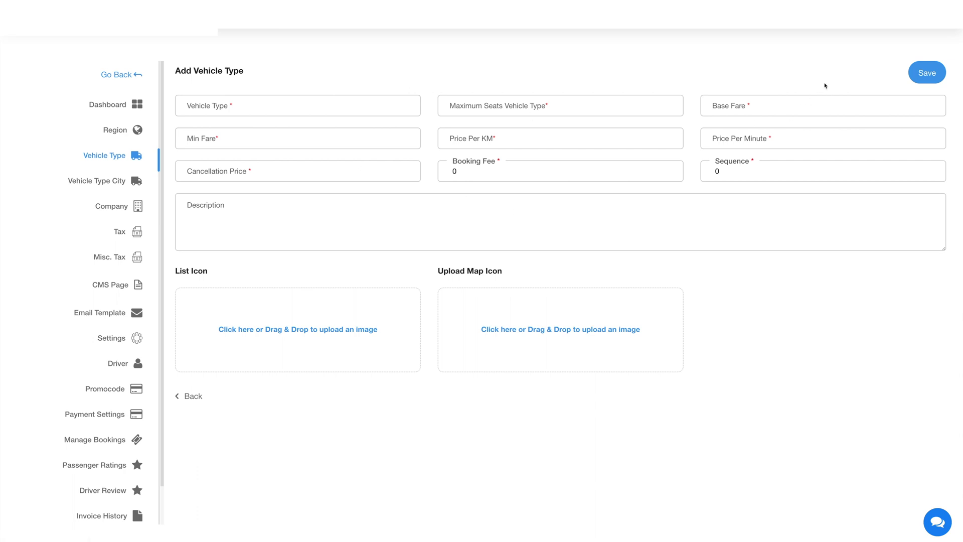
click(925, 73)
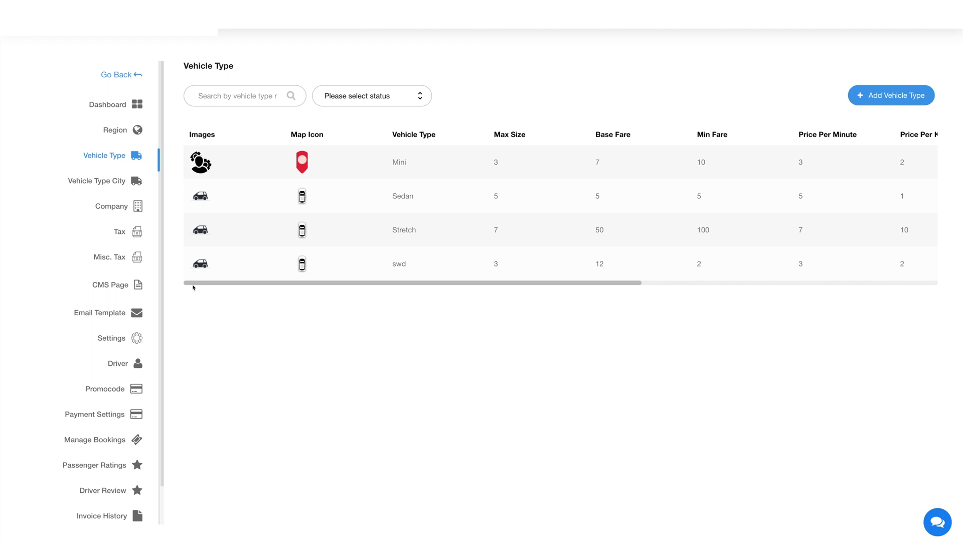
click(115, 185)
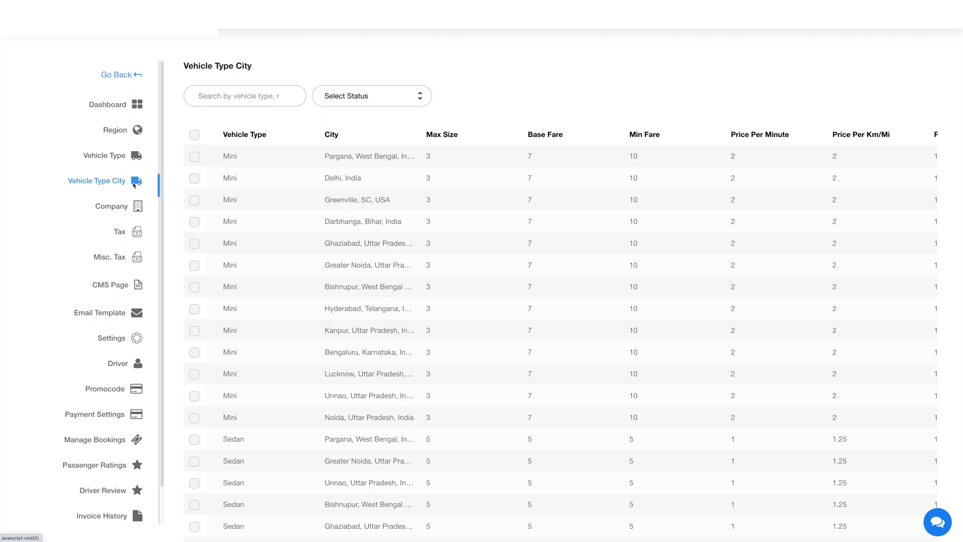
Step: Browse the Company list and its add-company form without saving, then view the Tax list
scroll(317, 259, down, 3)
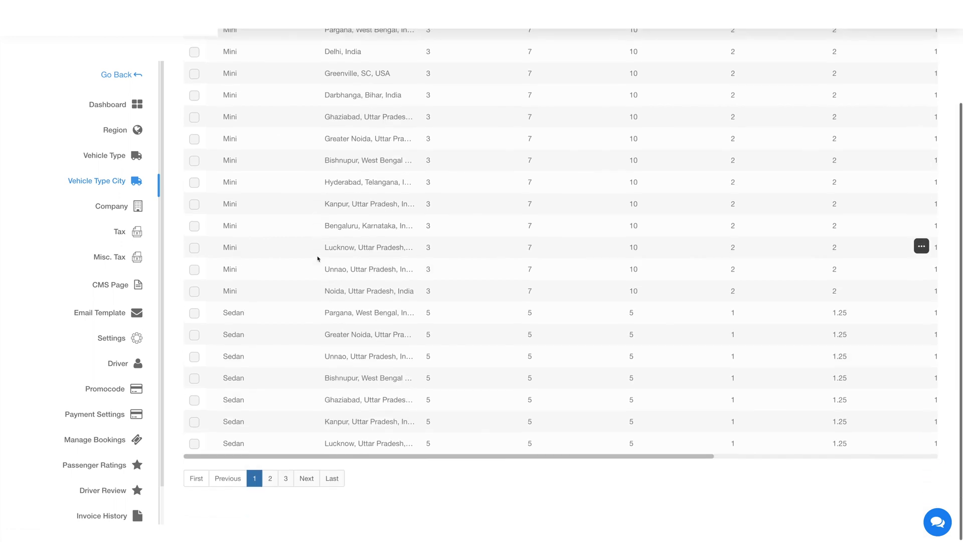
scroll(318, 259, up, 3)
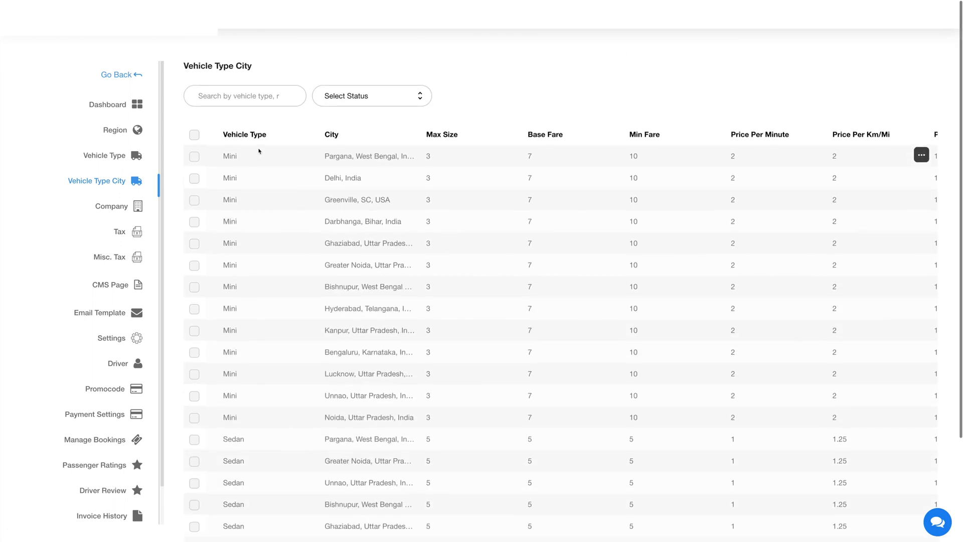
scroll(578, 154, right, 1)
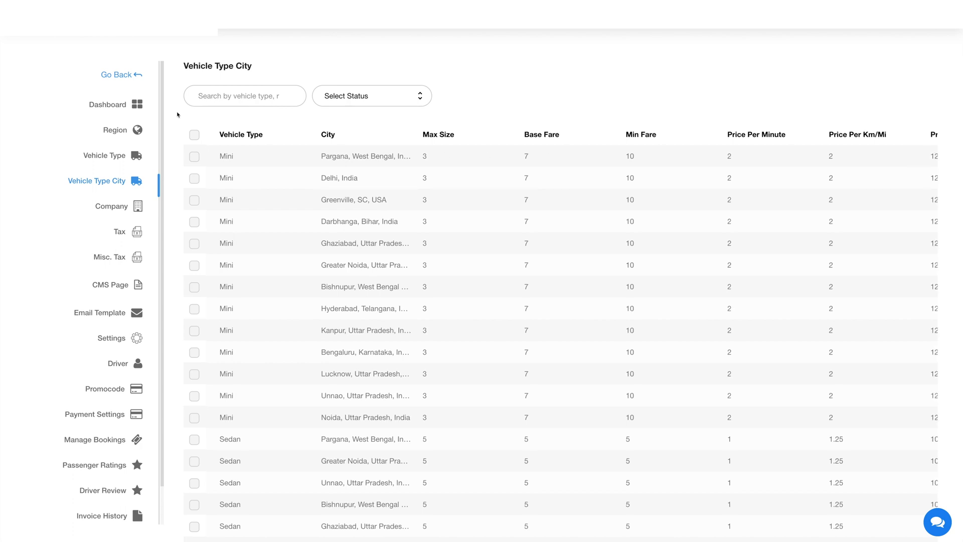
click(110, 210)
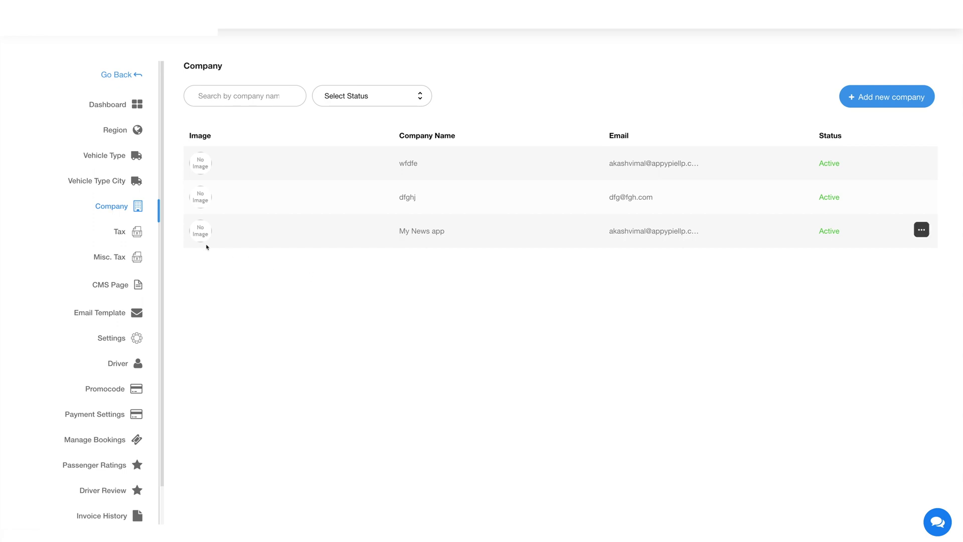
click(890, 101)
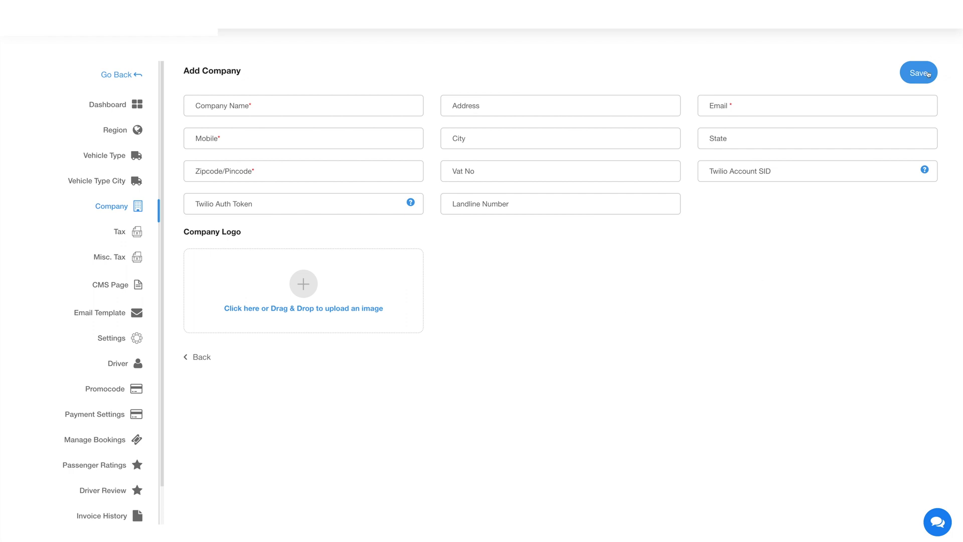
click(209, 361)
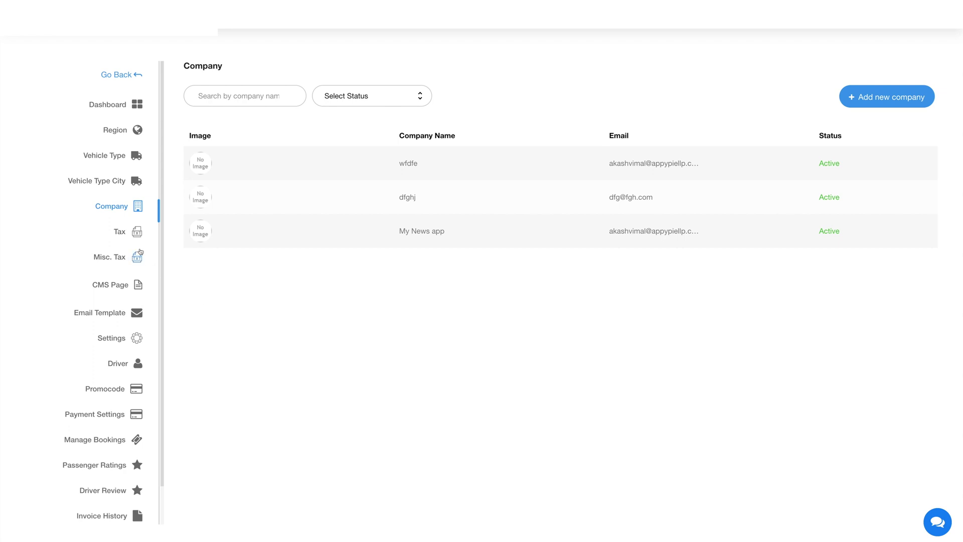
click(122, 232)
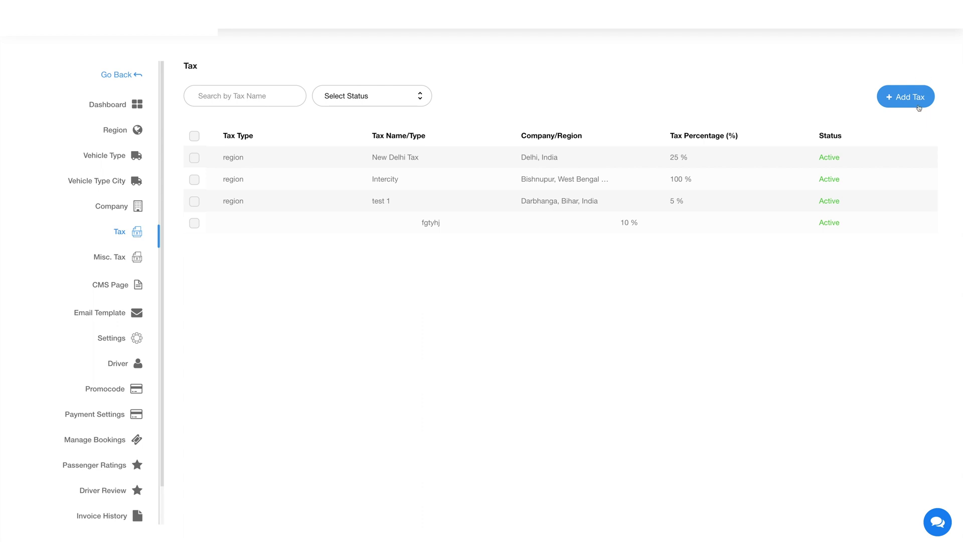
Step: Start a new tax and inspect its Region Based country, region, Tax Name and Tax (%) fields
click(905, 97)
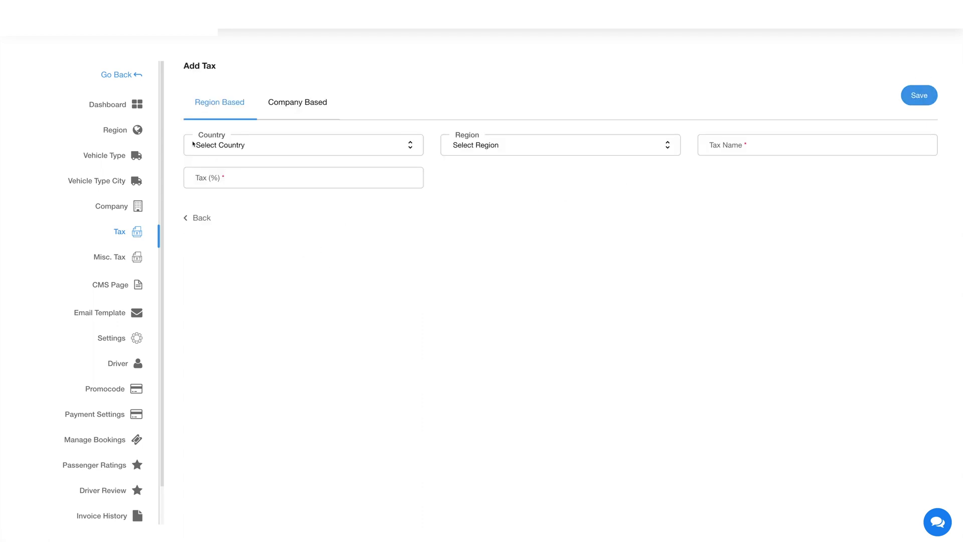
click(307, 103)
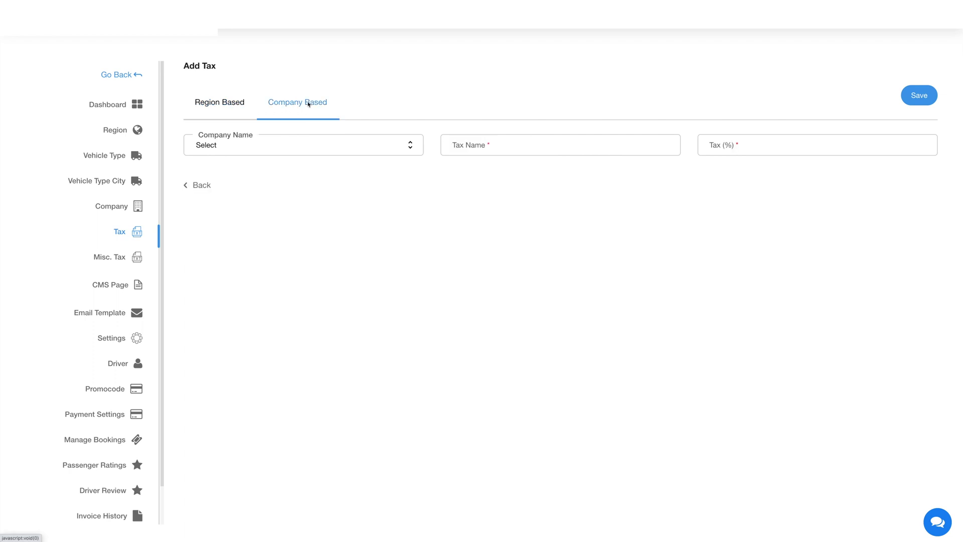
click(218, 113)
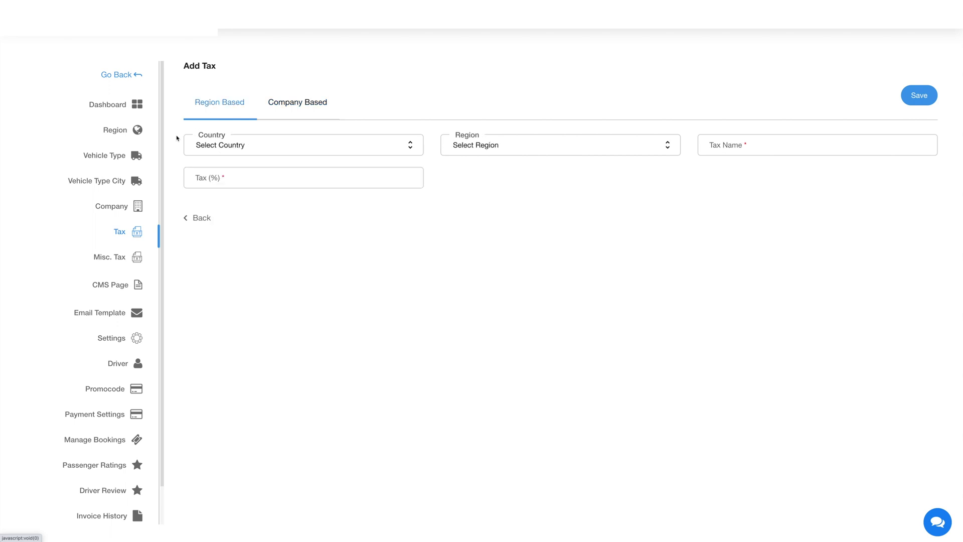
click(198, 144)
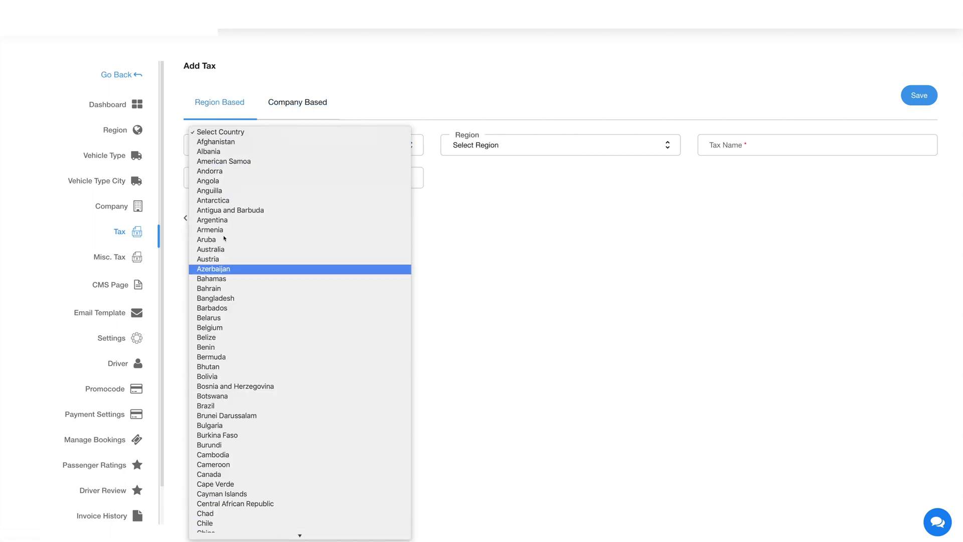
click(220, 132)
click(556, 146)
click(705, 150)
click(715, 144)
click(694, 206)
click(226, 182)
click(272, 236)
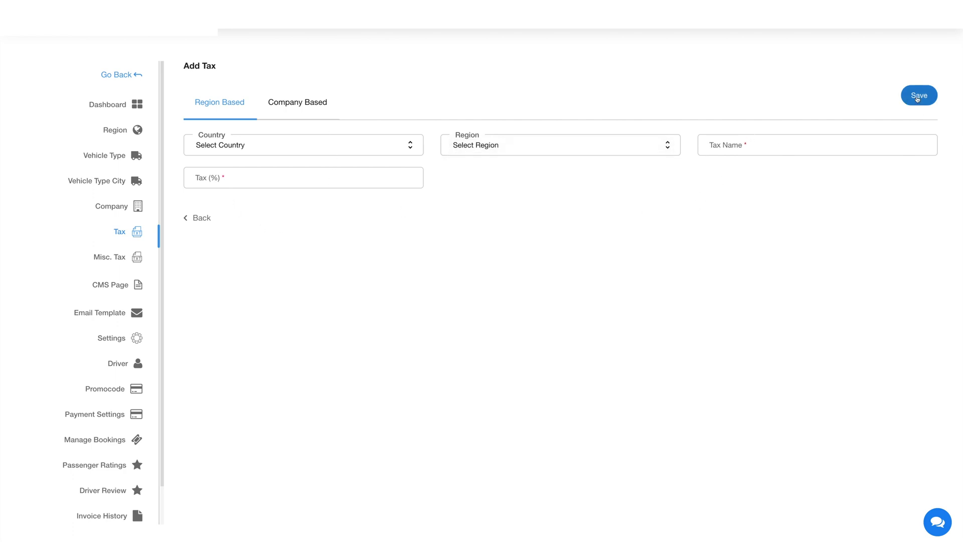
Step: Inspect the Company Based company list and fields, discard the tax, and view Misc. Tax
click(316, 103)
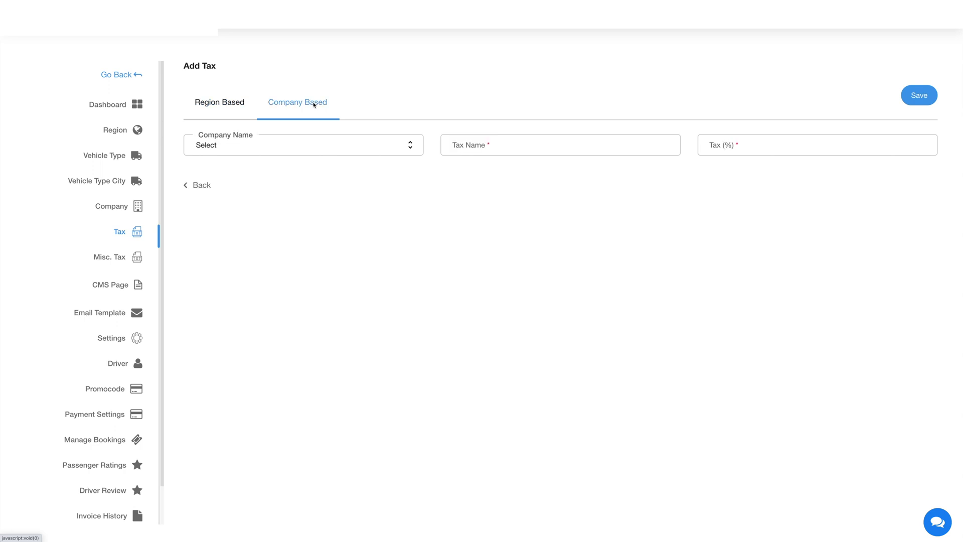
click(249, 149)
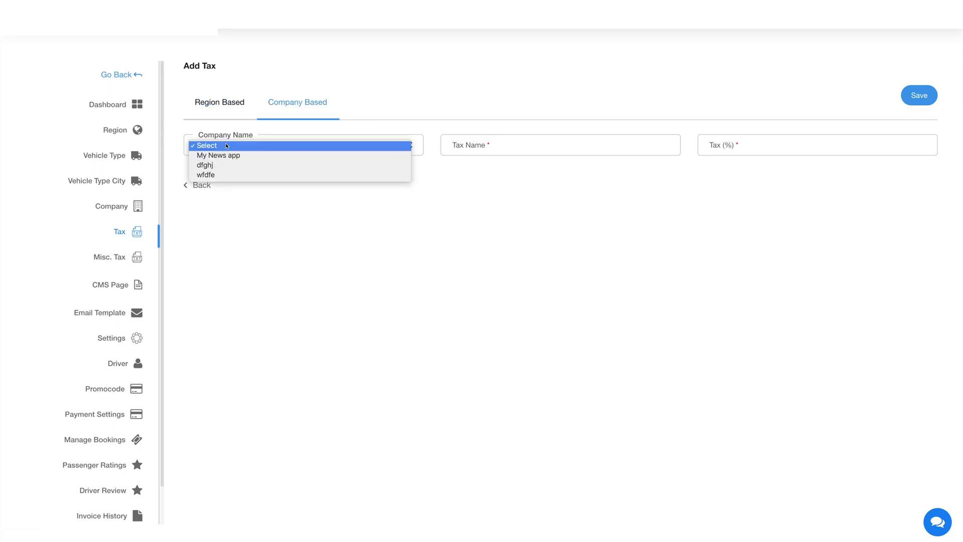
click(207, 146)
click(493, 146)
click(726, 142)
click(726, 142)
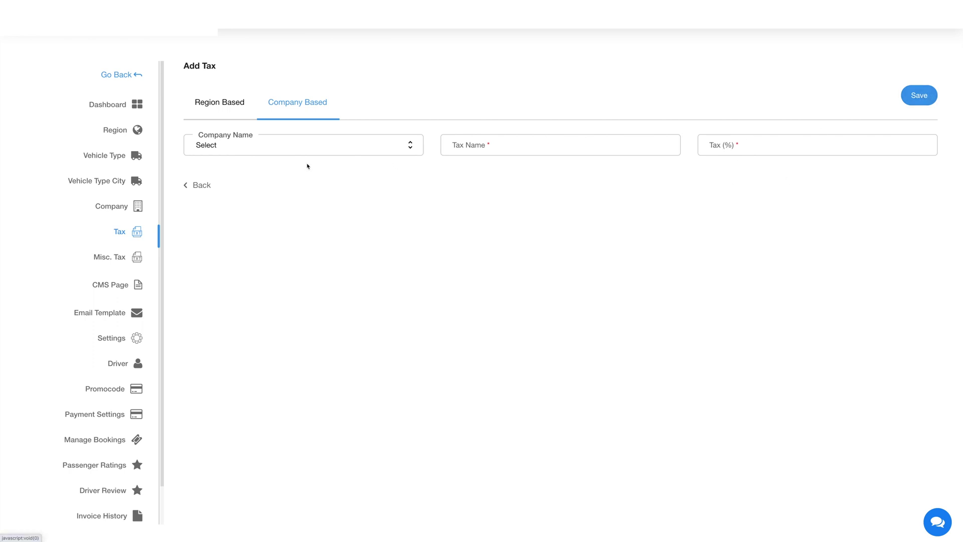
click(210, 186)
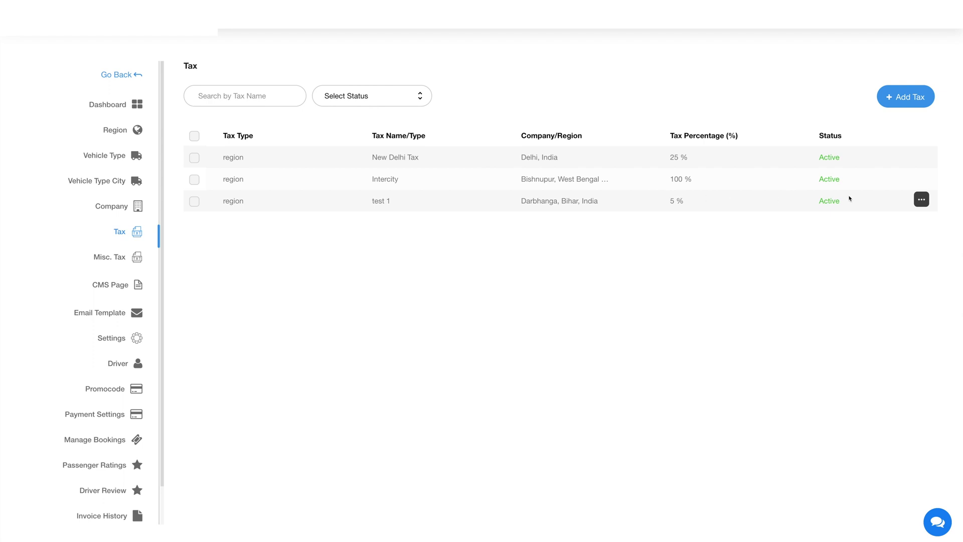
click(111, 261)
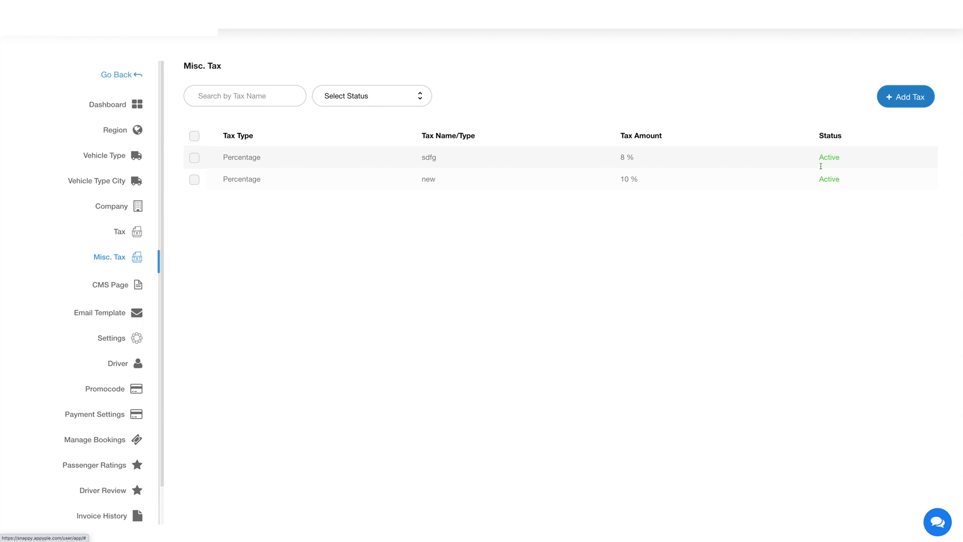
Step: Review CMS pages and email templates, check the otp template's Edit action, then view General Settings
click(116, 289)
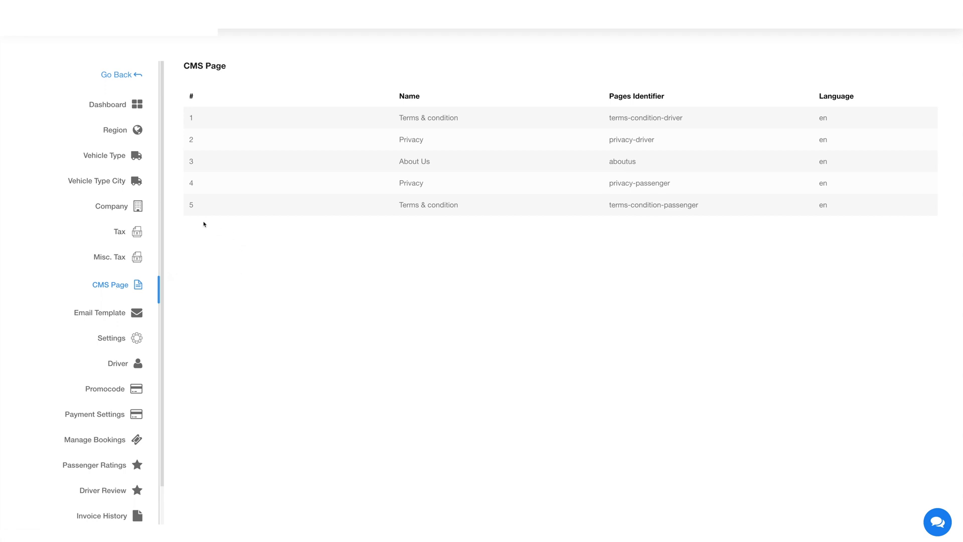
click(76, 318)
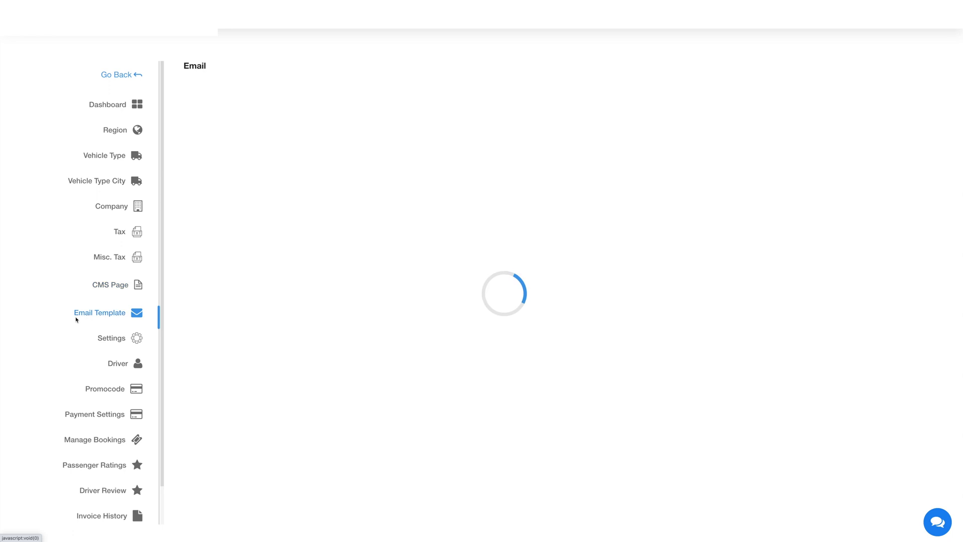
scroll(75, 355, down, 1)
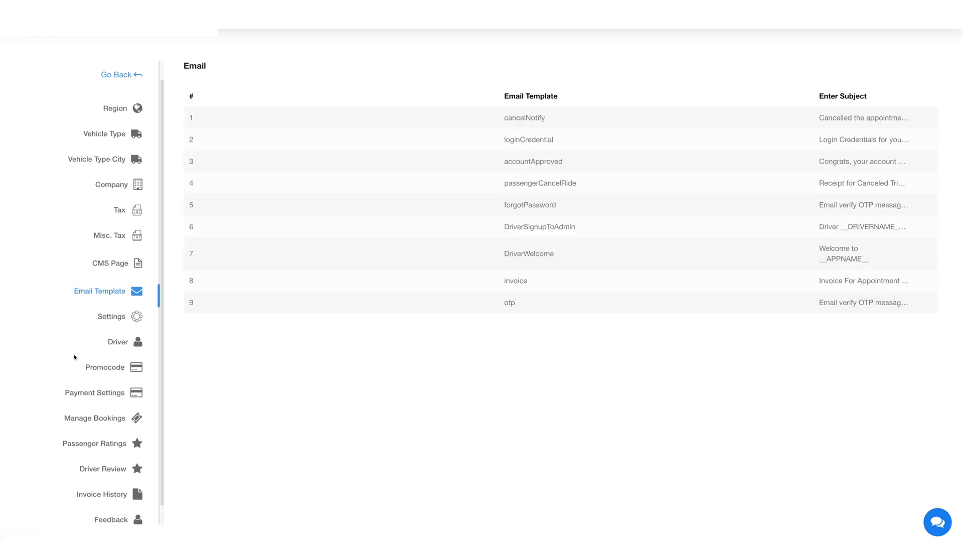
mouse_move(195, 304)
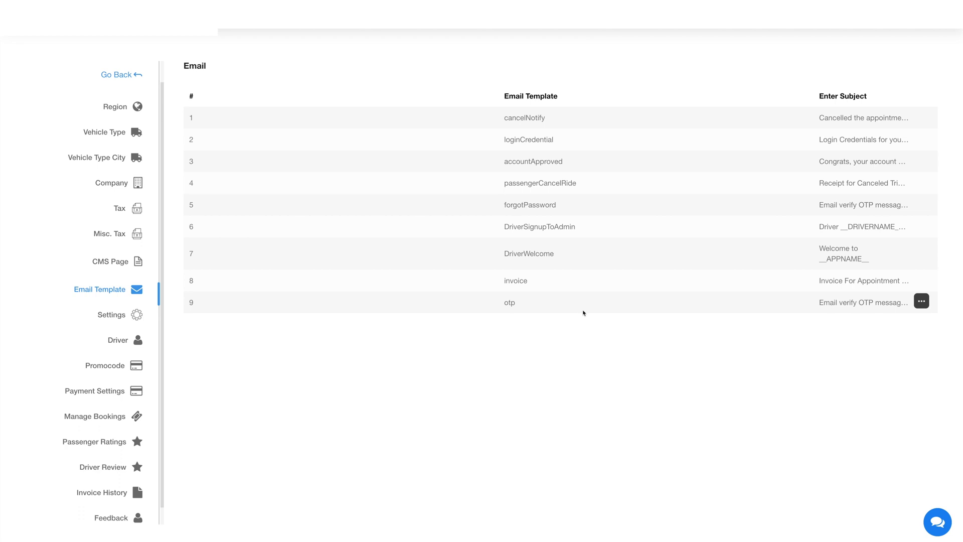
click(921, 300)
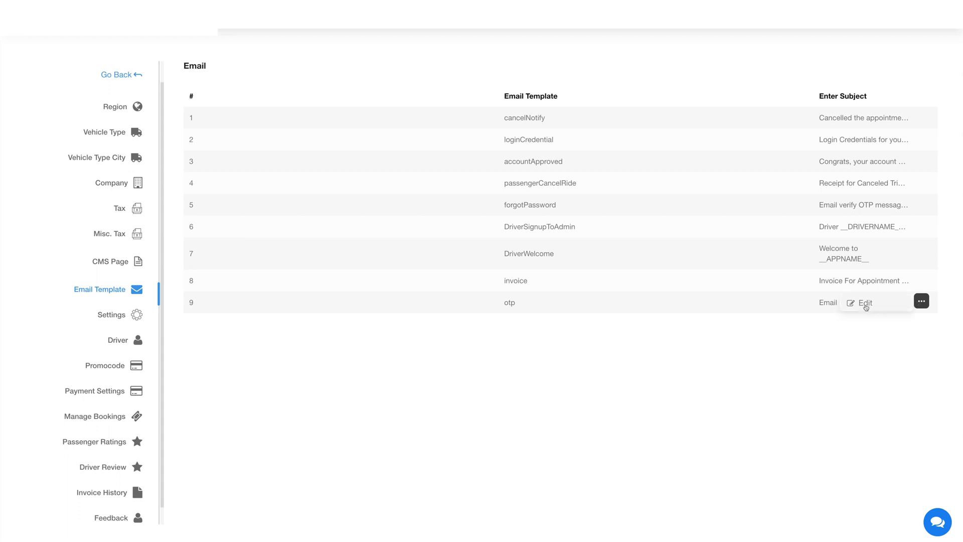
click(927, 301)
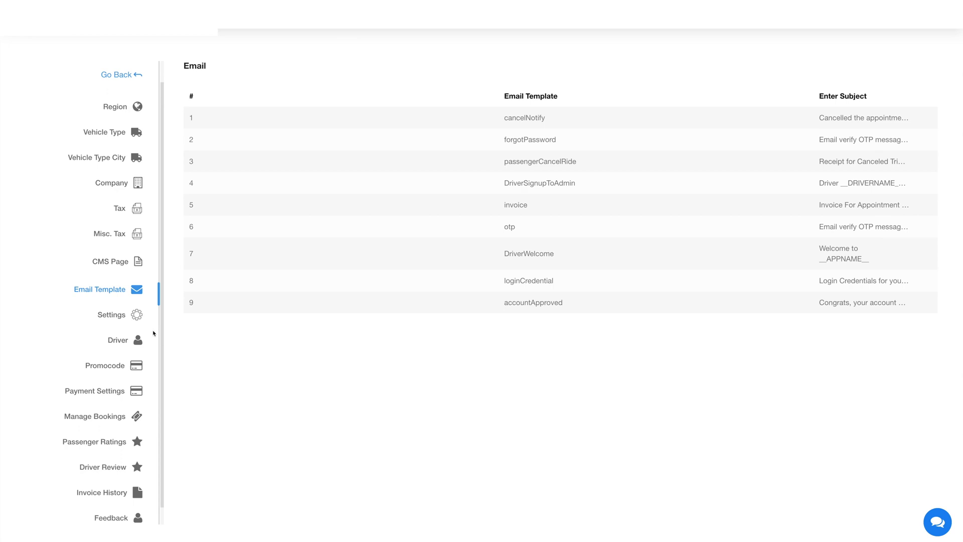
click(121, 316)
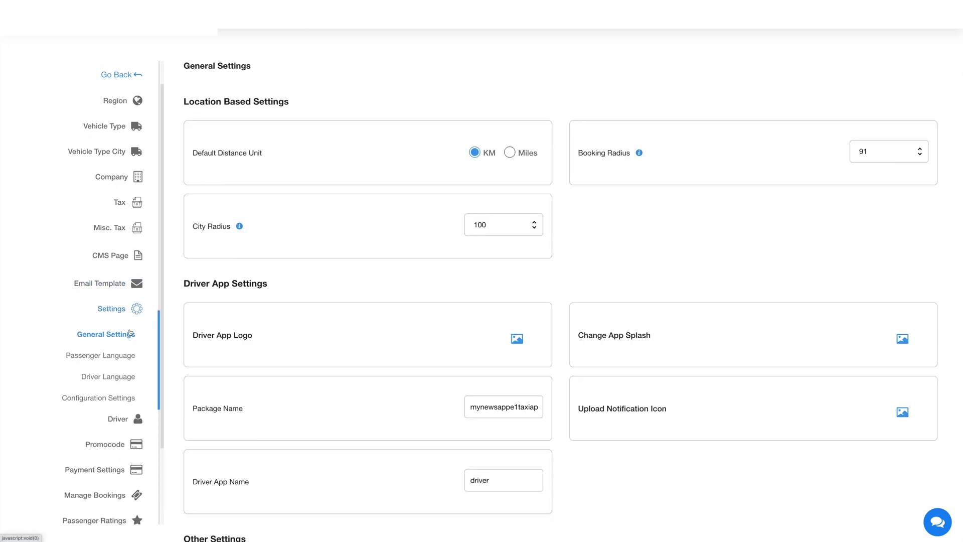
Step: Scroll through the taxi admin's General Settings page
scroll(130, 331, down, 1)
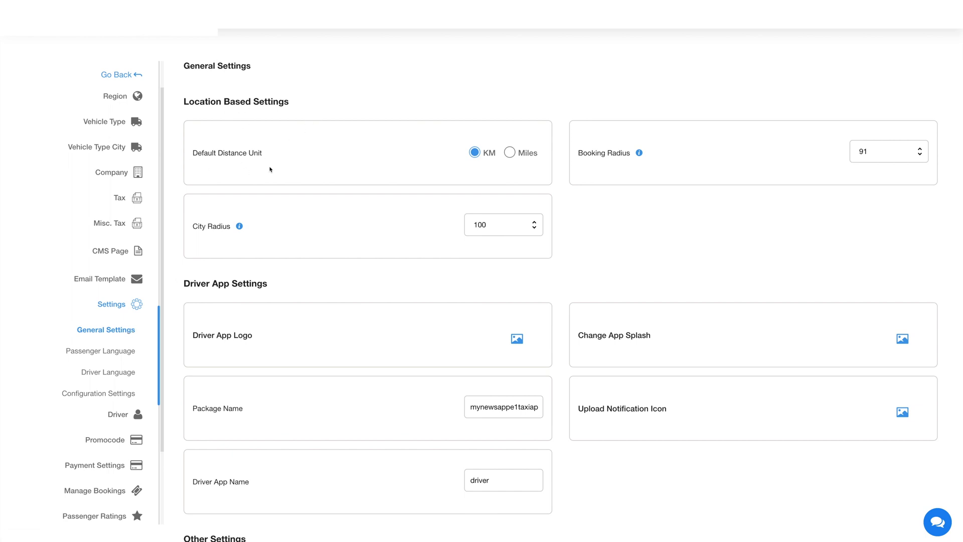
scroll(647, 279, down, 5)
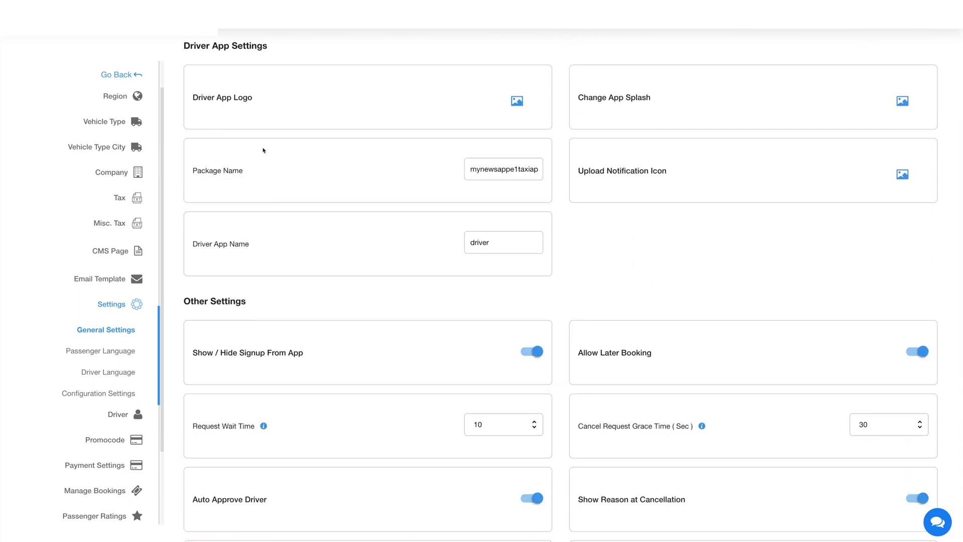
scroll(274, 155, down, 4)
scroll(193, 161, up, 8)
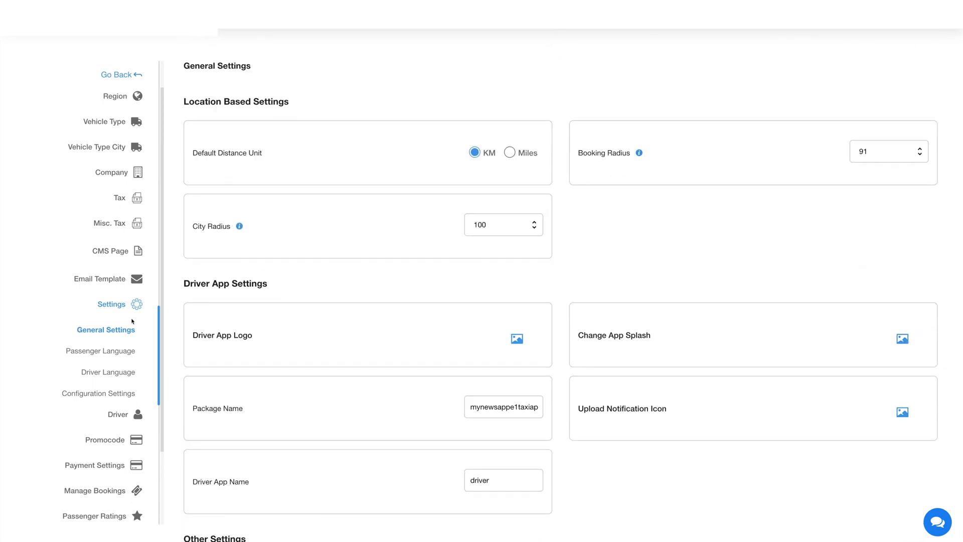
Step: Review the Passenger Language texts, then select the Login label in Driver Language settings
click(101, 352)
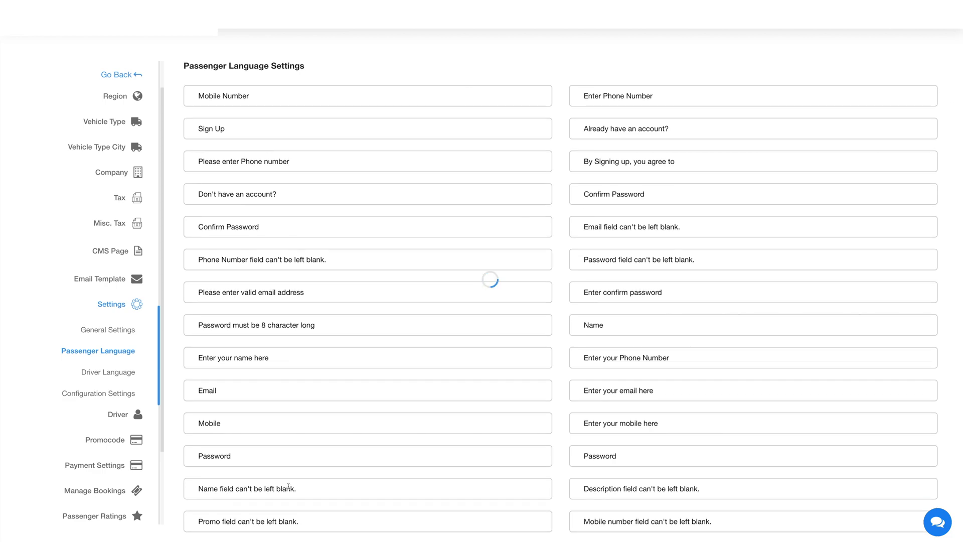
scroll(139, 435, down, 3)
scroll(139, 435, down, 6)
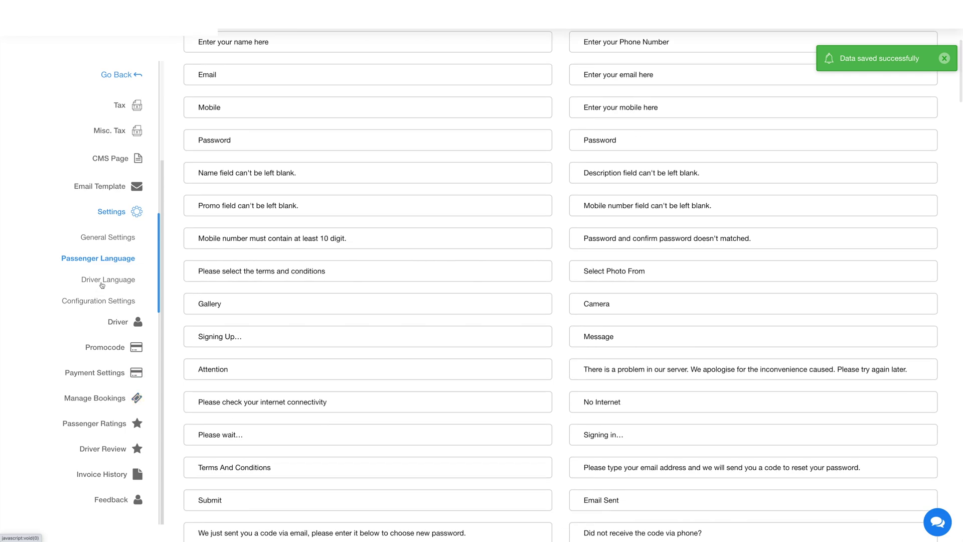
click(102, 283)
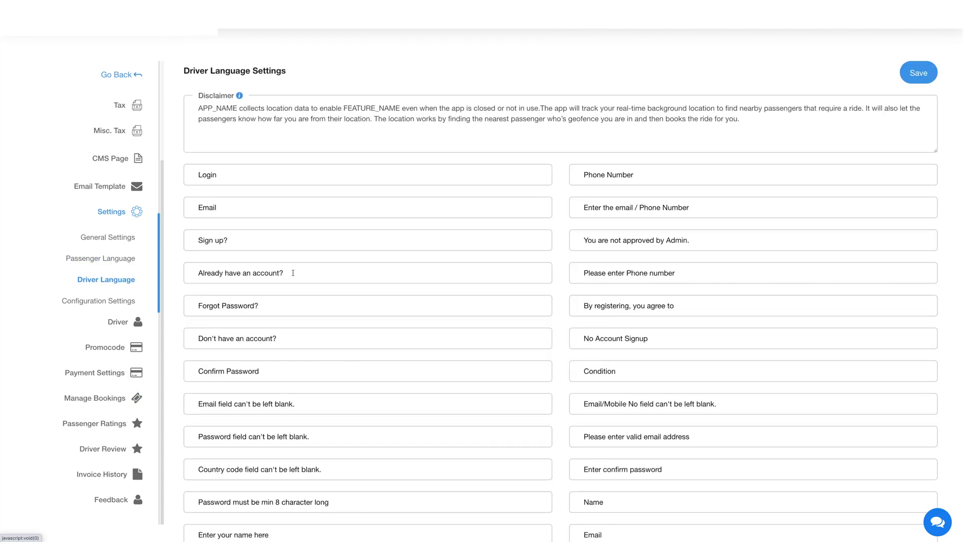
click(277, 173)
Step: In Configuration Settings, authenticate the filled-in PubNub publish and subscribe keys
scroll(399, 329, down, 7)
scroll(399, 329, up, 7)
scroll(152, 441, up, 3)
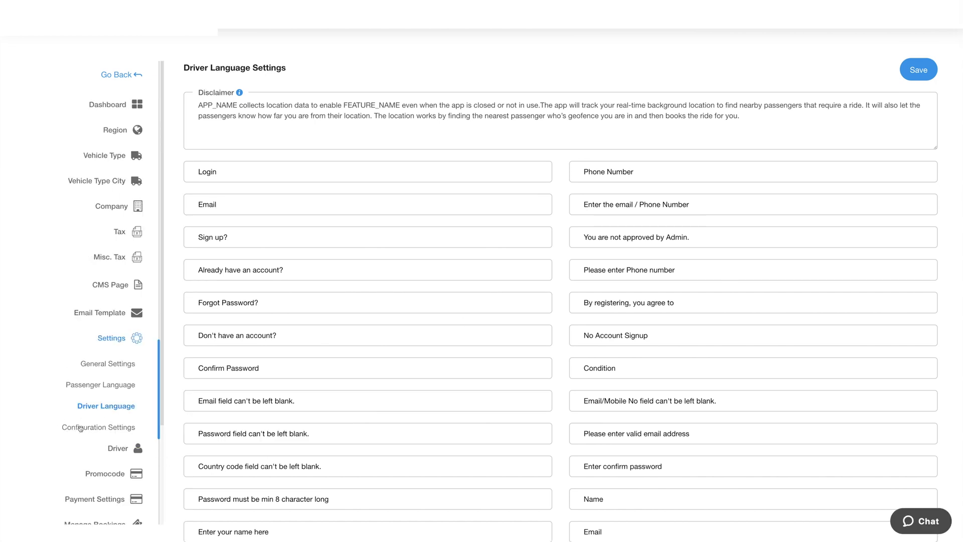
click(115, 428)
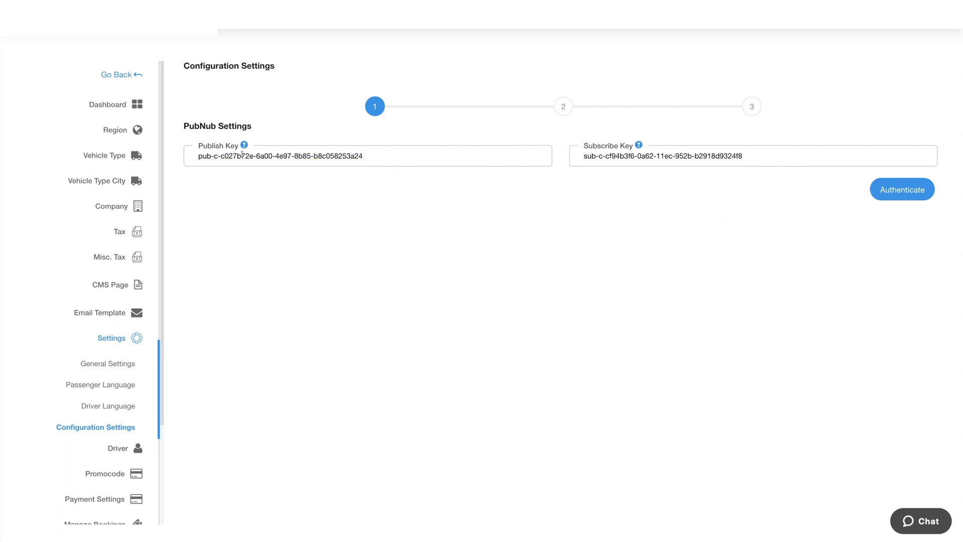
mouse_move(244, 149)
click(903, 188)
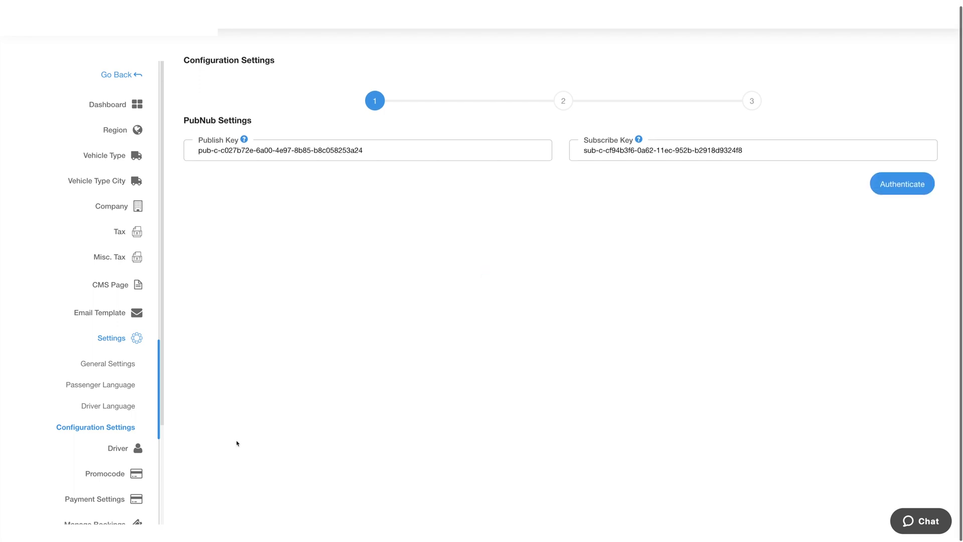
click(123, 449)
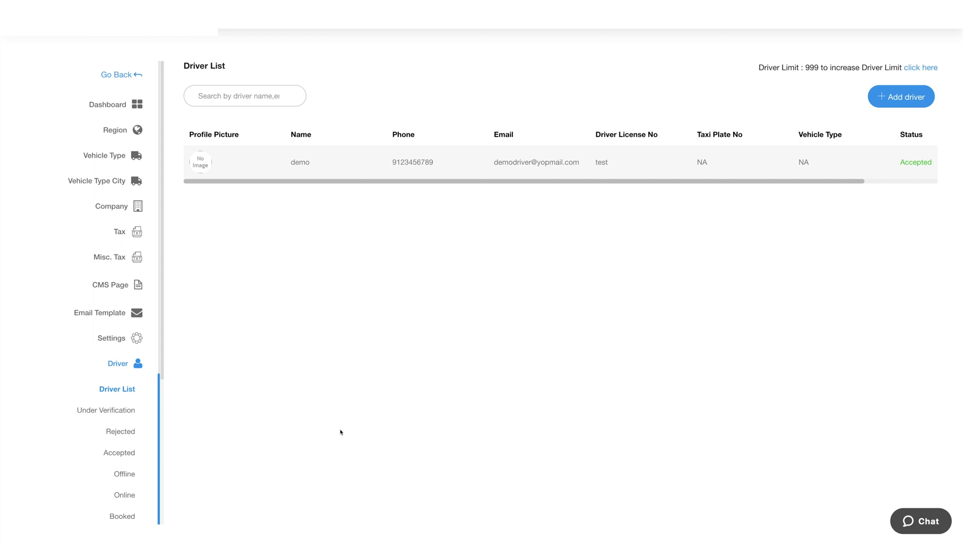
Step: Add a new driver, saving the profile and a 2019 Sedan vehicle, then return to the list
drag(212, 183, 87, 201)
click(899, 98)
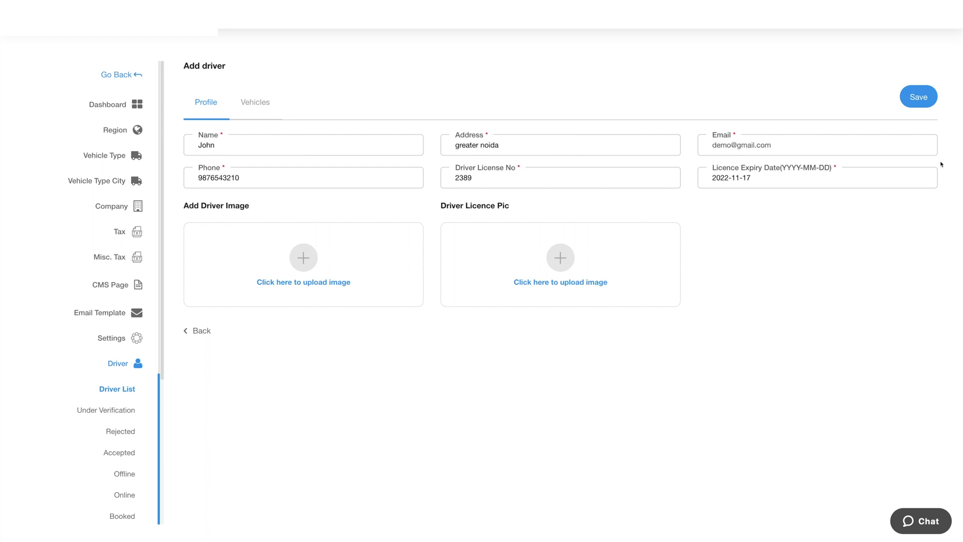
click(921, 102)
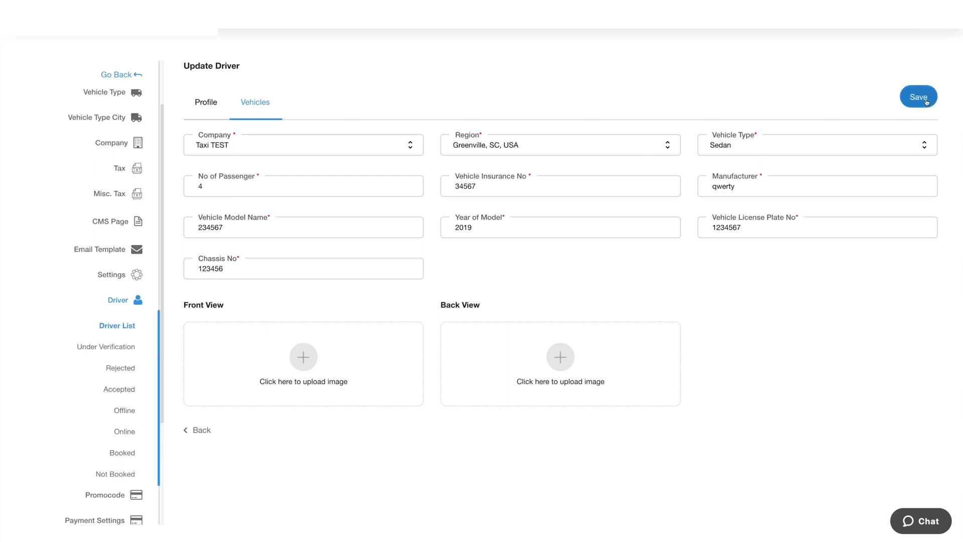
click(918, 96)
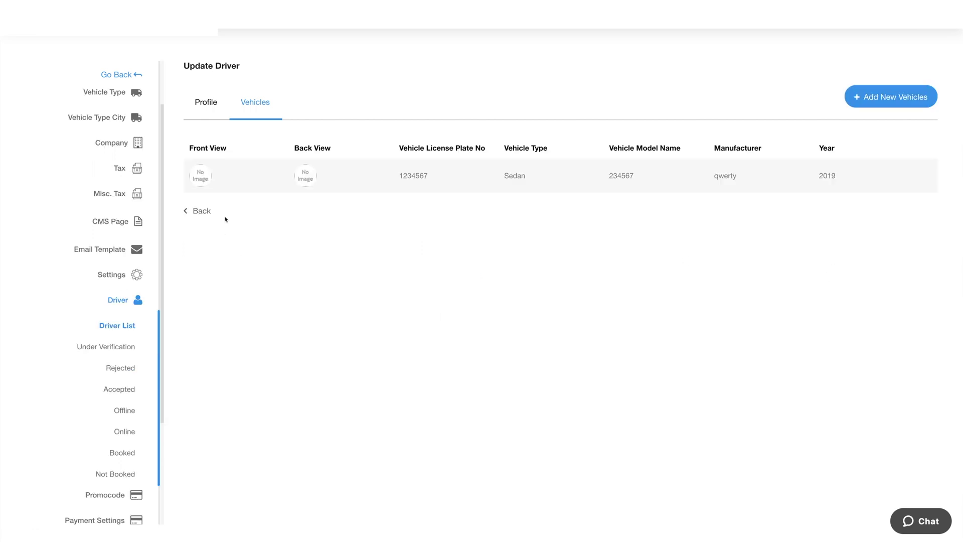
click(202, 211)
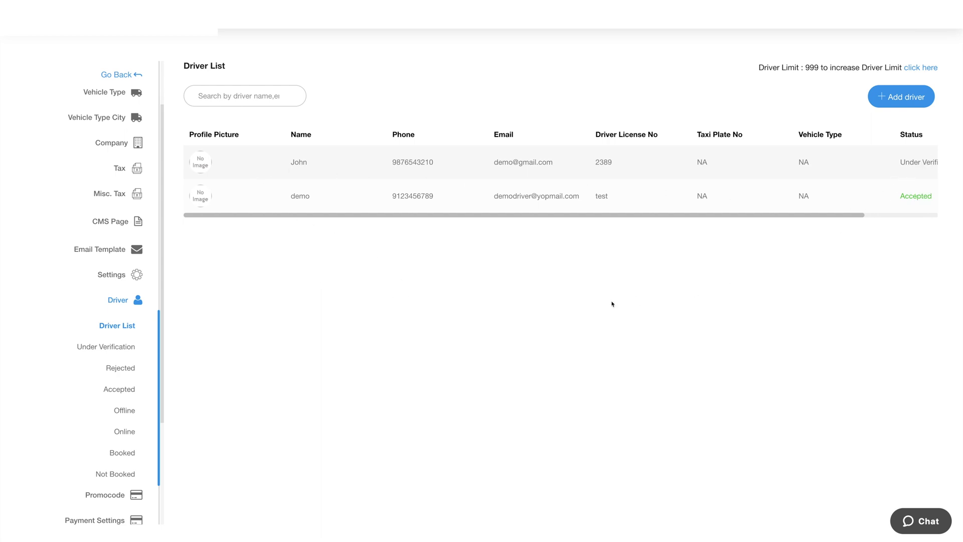
scroll(626, 216, right, 3)
scroll(666, 234, left, 3)
Step: Browse the Under Verification, Rejected, Accepted, Offline, Online, Booked and Not Booked driver lists
click(115, 353)
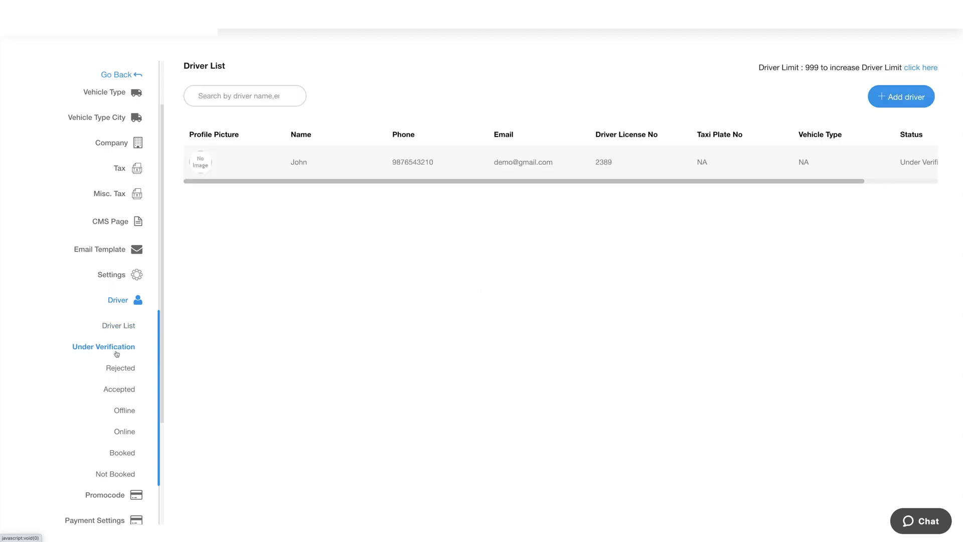
click(115, 368)
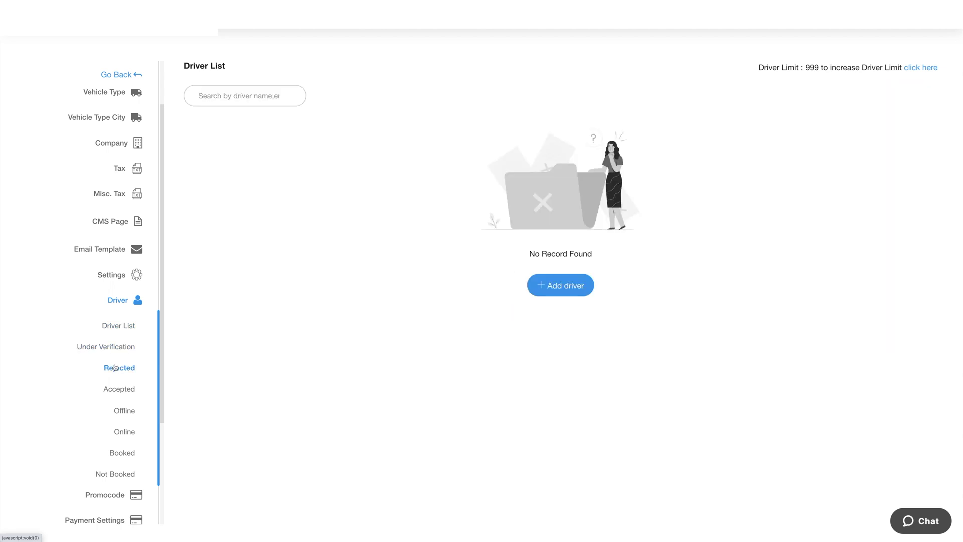
click(114, 389)
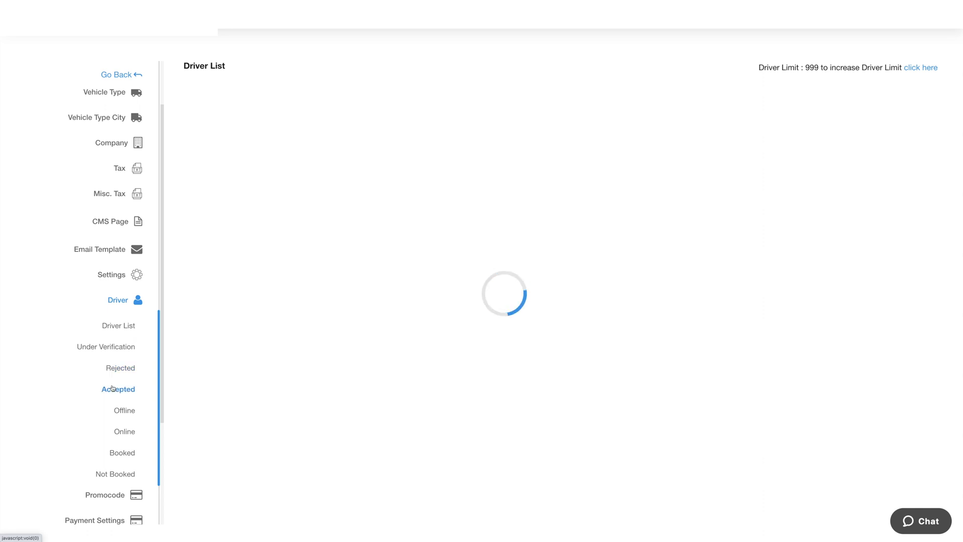
click(123, 413)
click(124, 433)
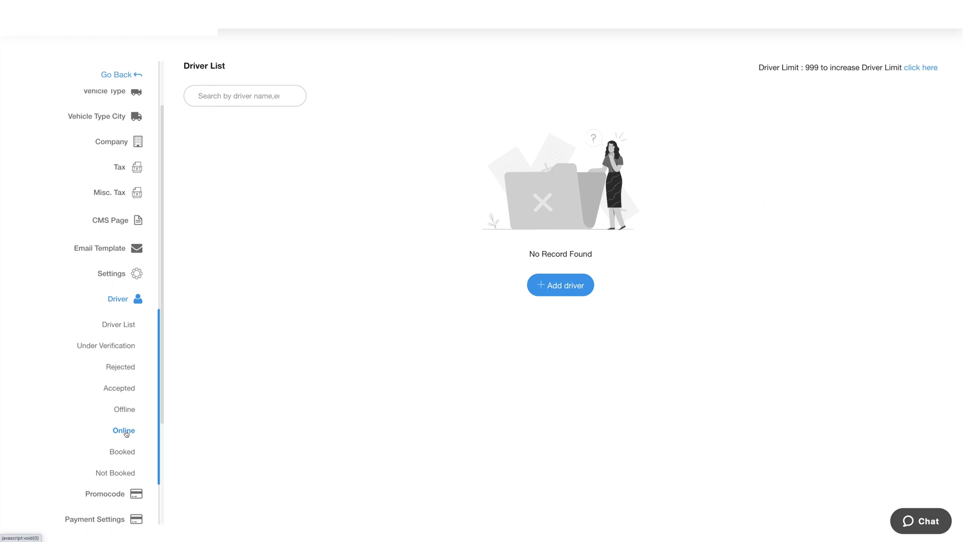
click(126, 452)
click(127, 473)
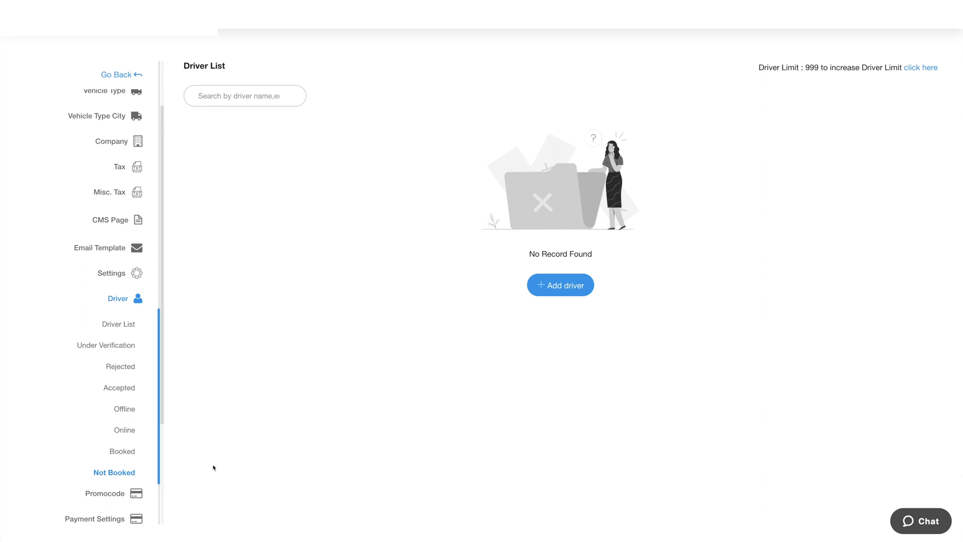
click(104, 493)
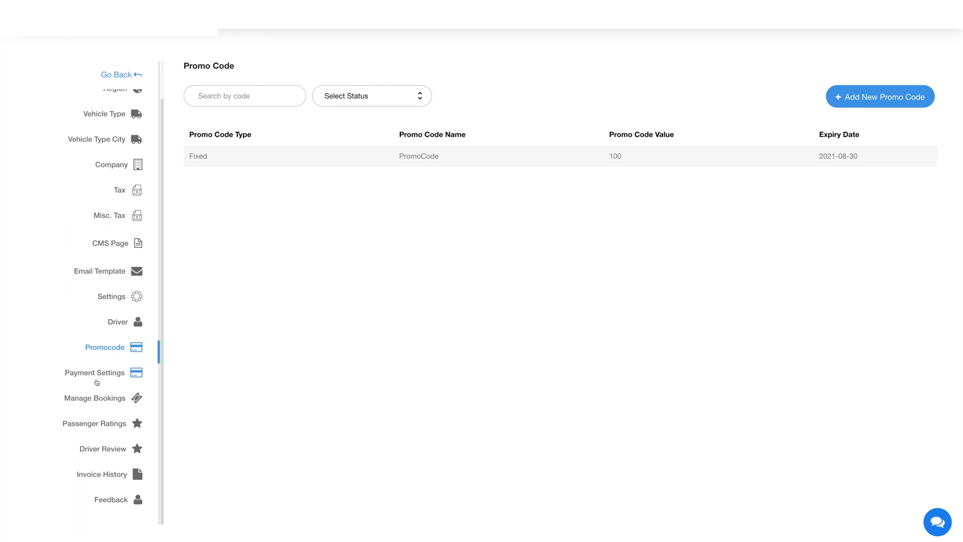
Step: Review the Payment Settings options, then bring up the Manage Bookings list
click(98, 380)
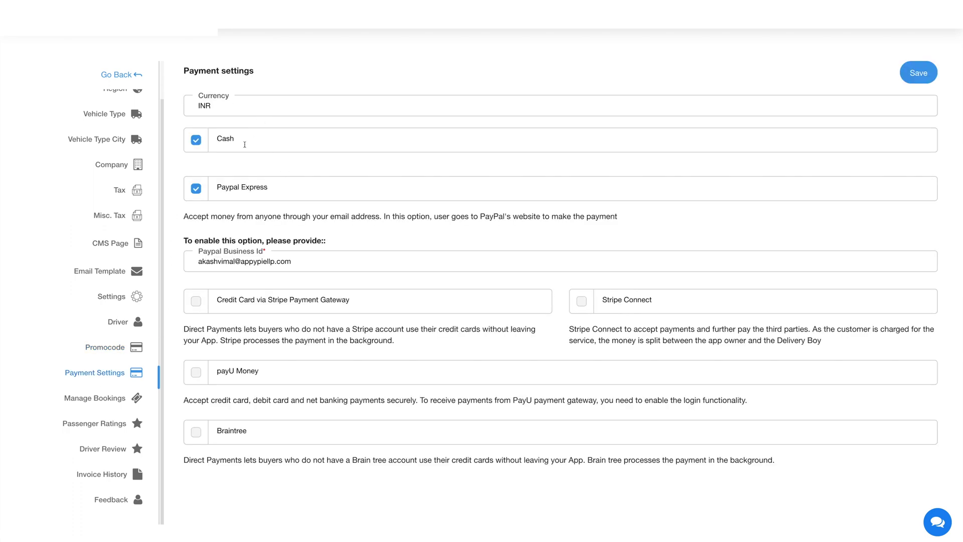
click(241, 144)
click(95, 398)
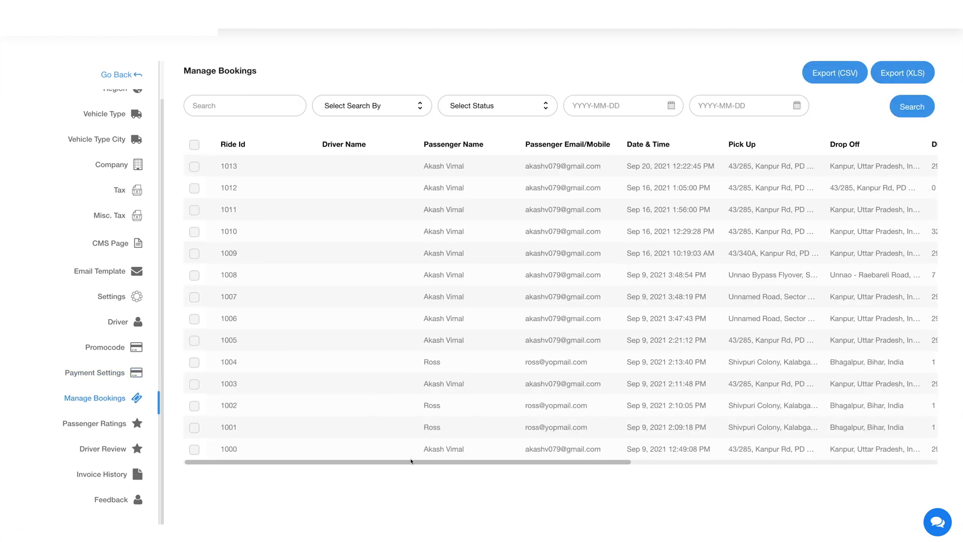
Step: View the passenger ratings and driver reviews, checking a review's available actions
scroll(365, 461, right, 10)
scroll(495, 482, left, 10)
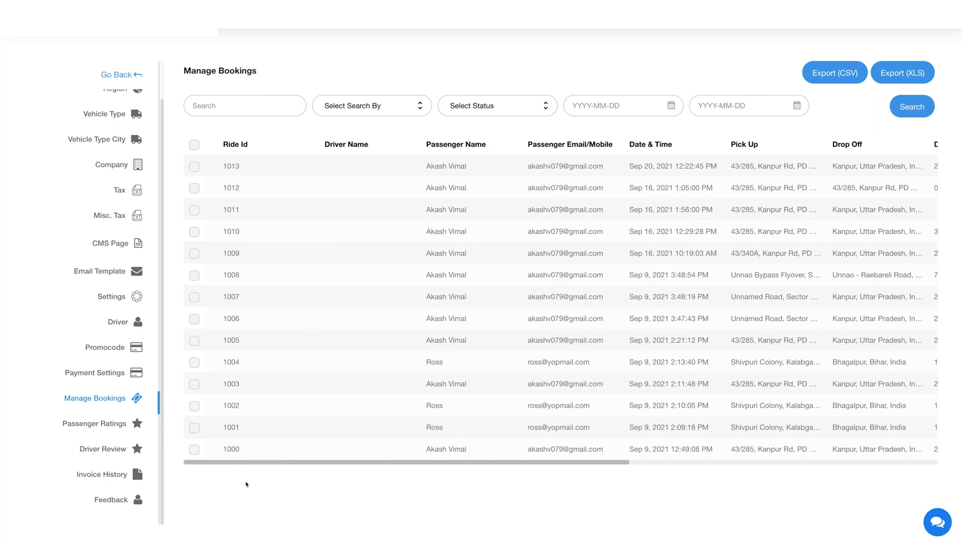
click(108, 427)
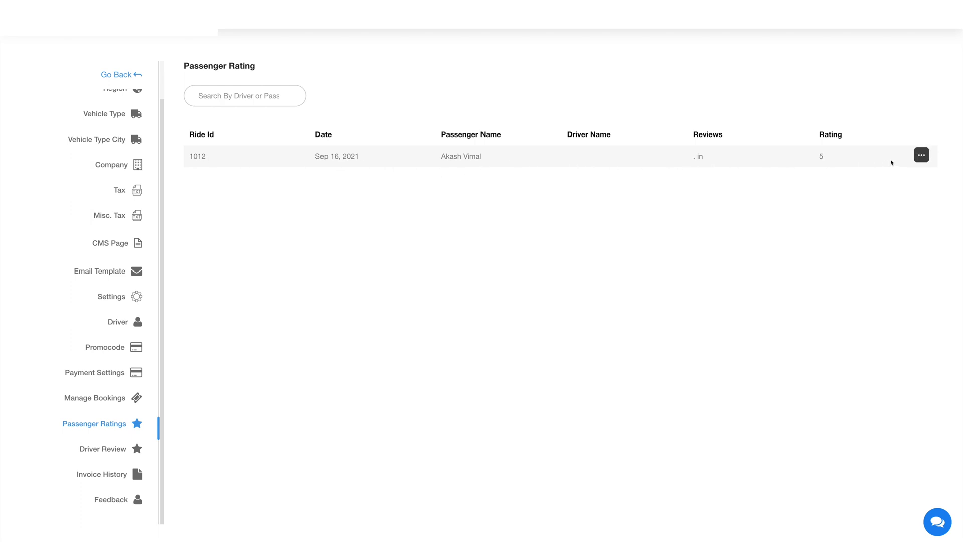
click(105, 448)
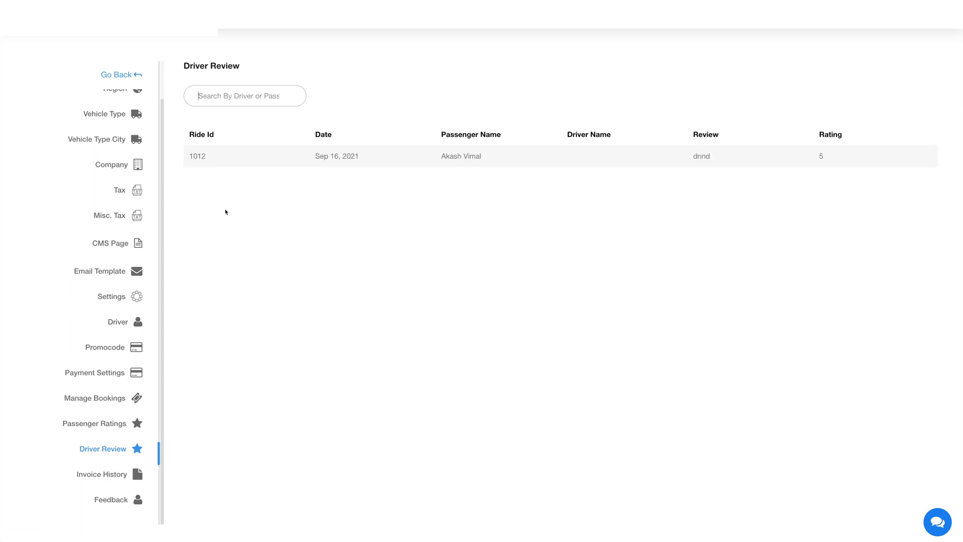
mouse_move(896, 166)
click(921, 155)
Step: View the invoice history, then the driver and passenger feedback pages
click(136, 474)
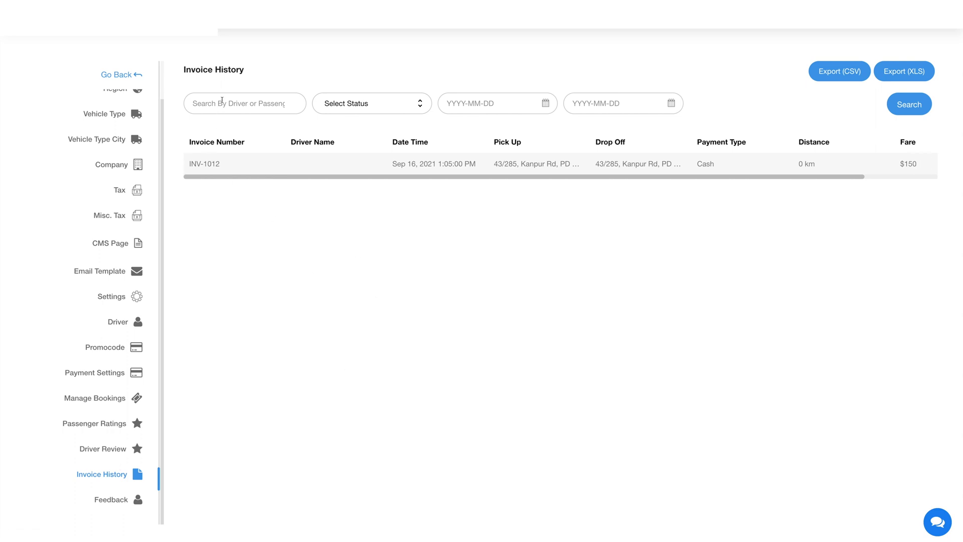
click(110, 504)
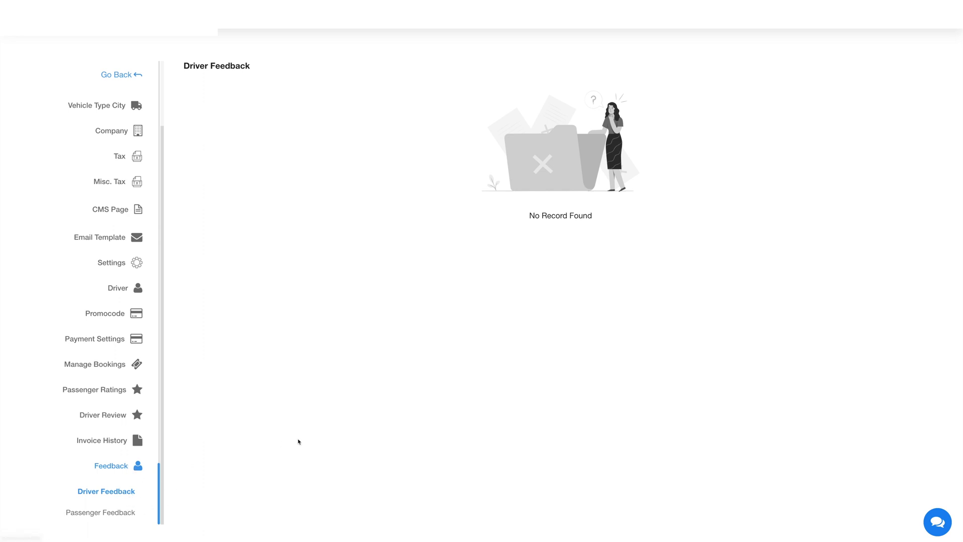
click(119, 492)
click(111, 512)
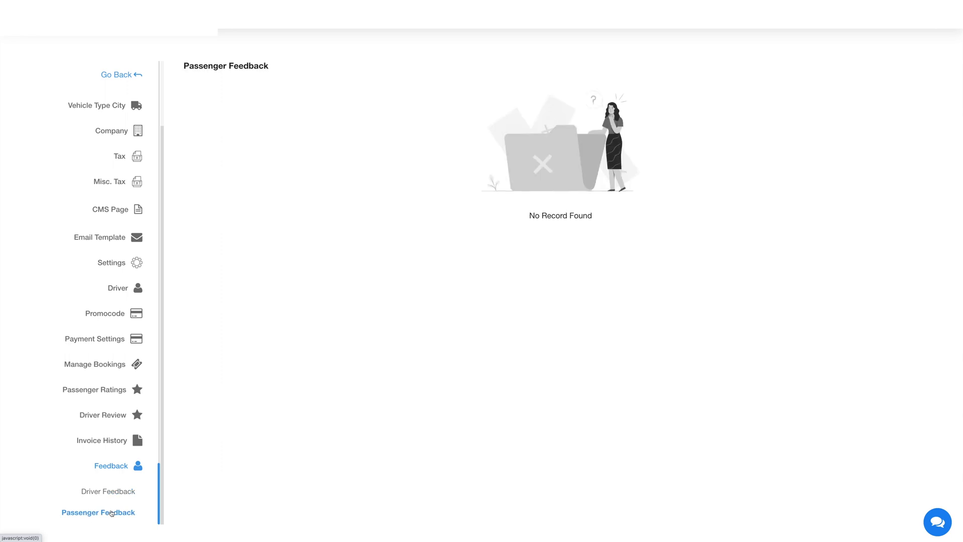
Step: Back in the Taxi Service editor, toggle Enable Back Navigation off and on, then view IAP Settings
click(136, 75)
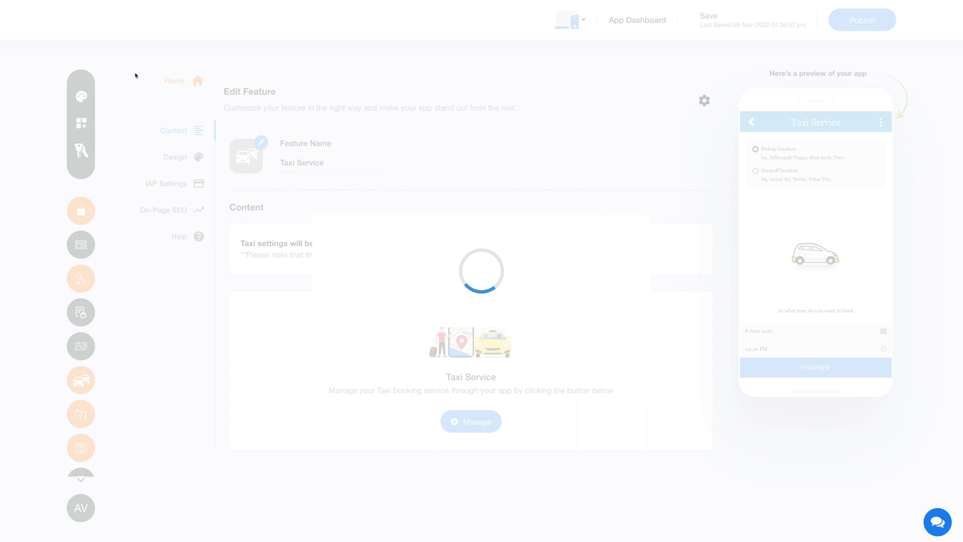
click(187, 157)
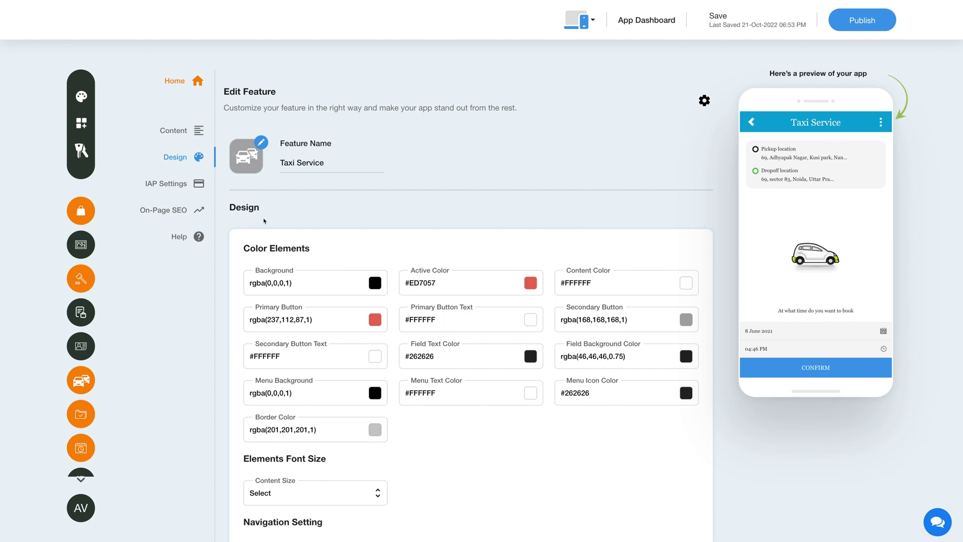
scroll(268, 416, down, 1)
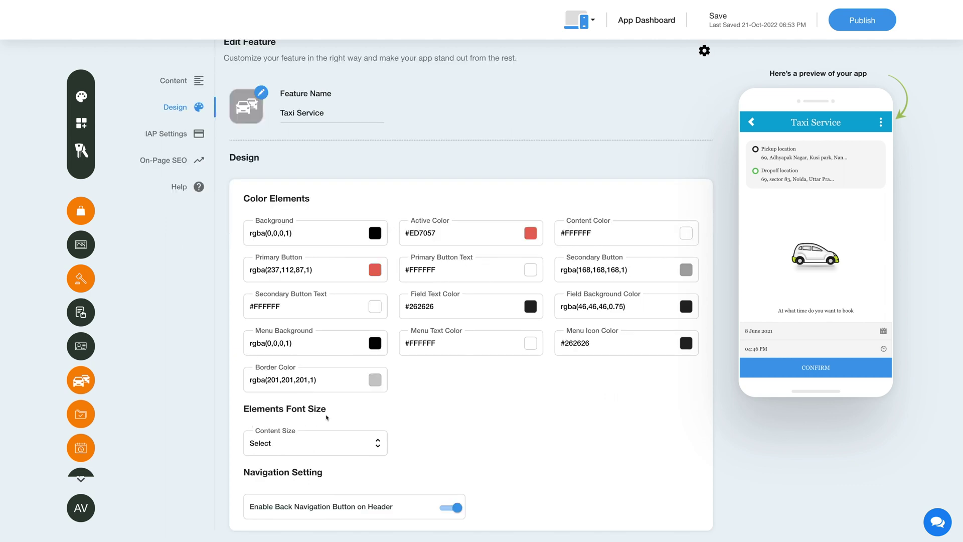
click(451, 507)
click(451, 508)
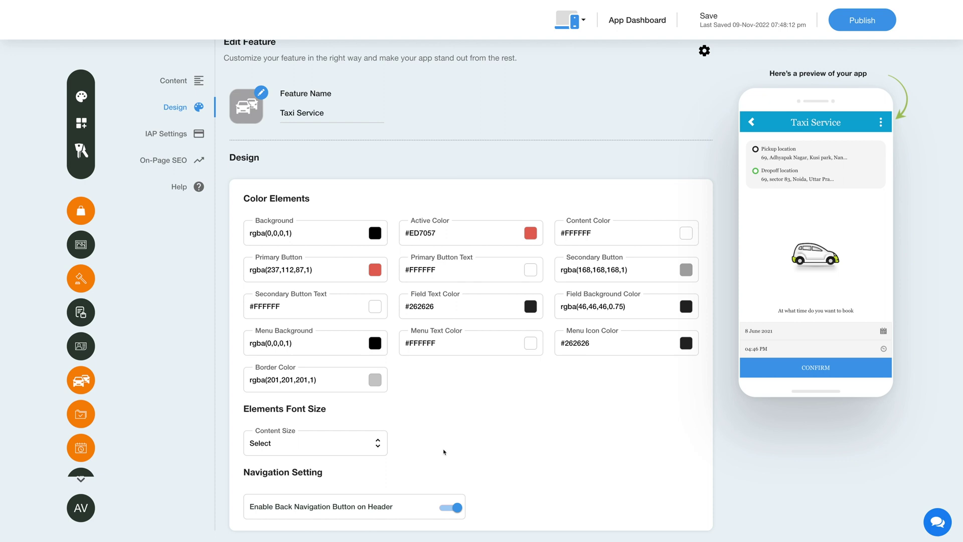
scroll(444, 451, up, 2)
click(176, 183)
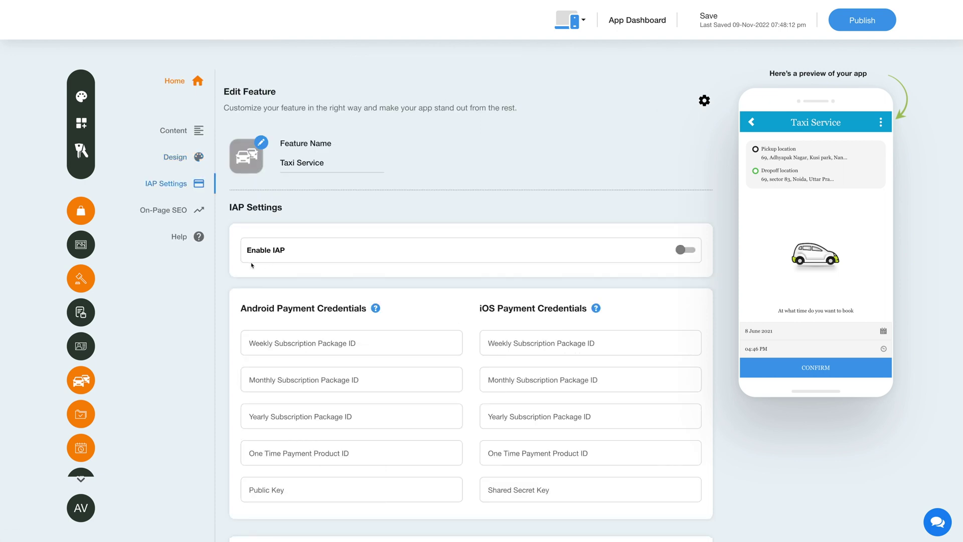
click(688, 250)
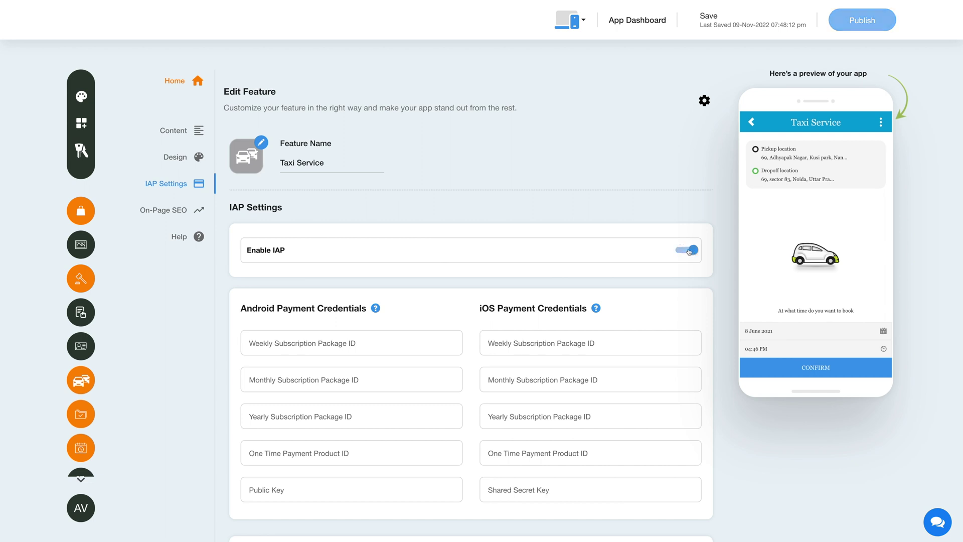
click(688, 250)
scroll(470, 279, down, 3)
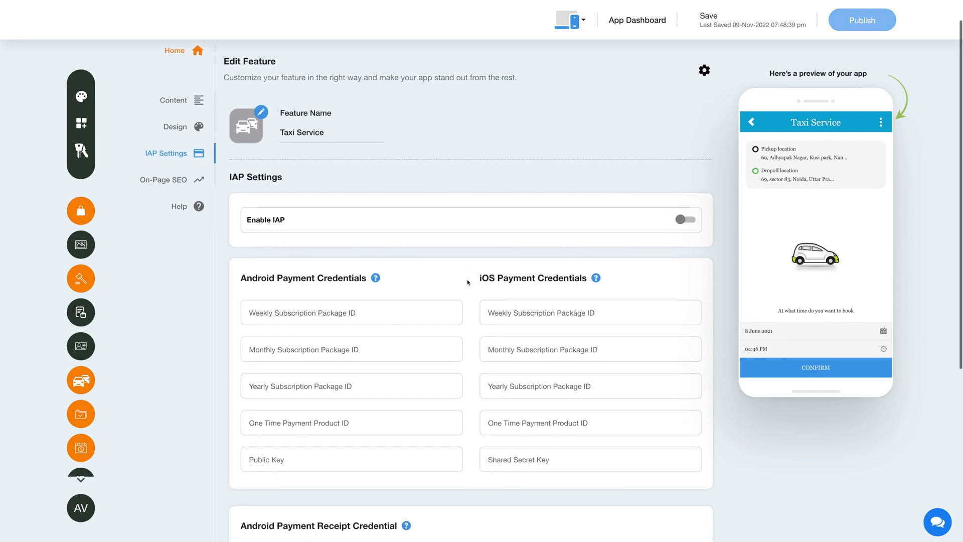
scroll(467, 282, down, 1)
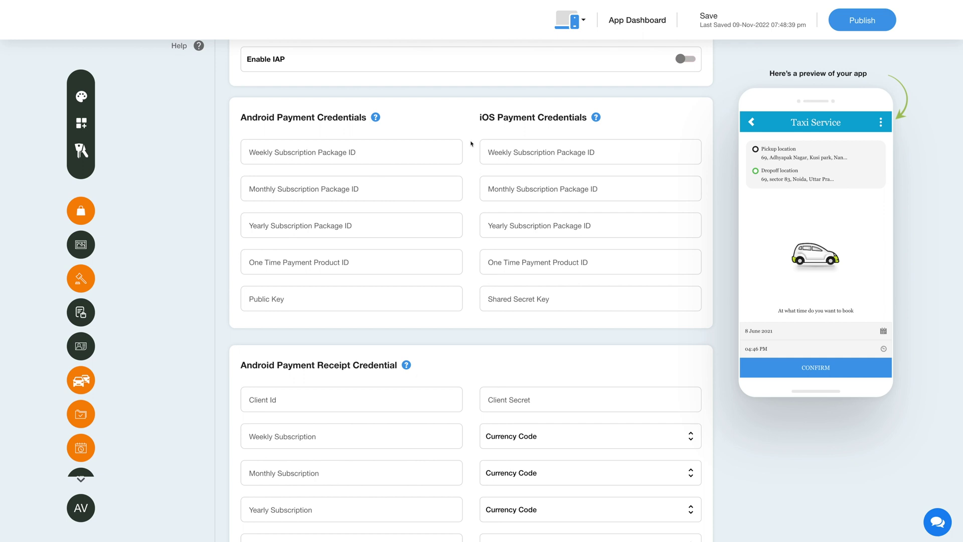
mouse_move(376, 121)
scroll(400, 235, down, 2)
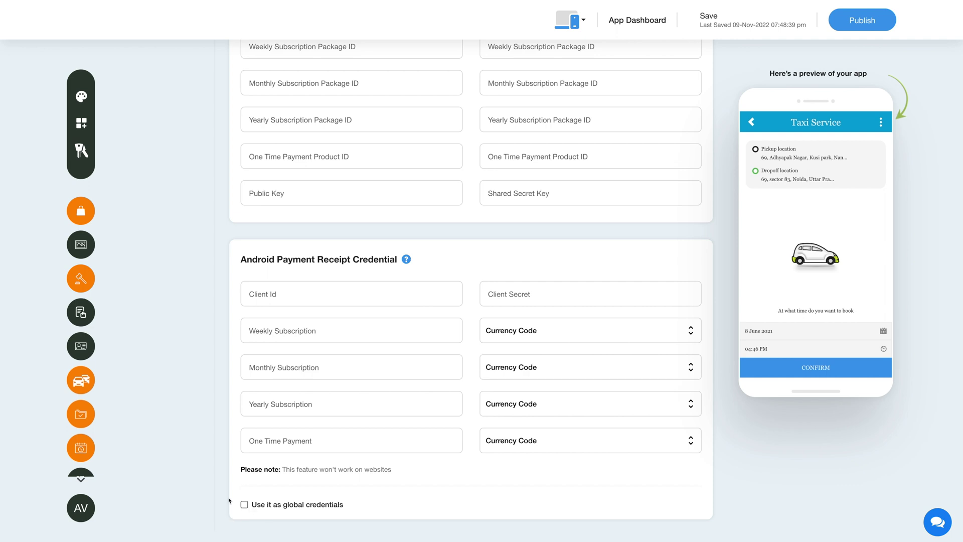
scroll(189, 460, up, 6)
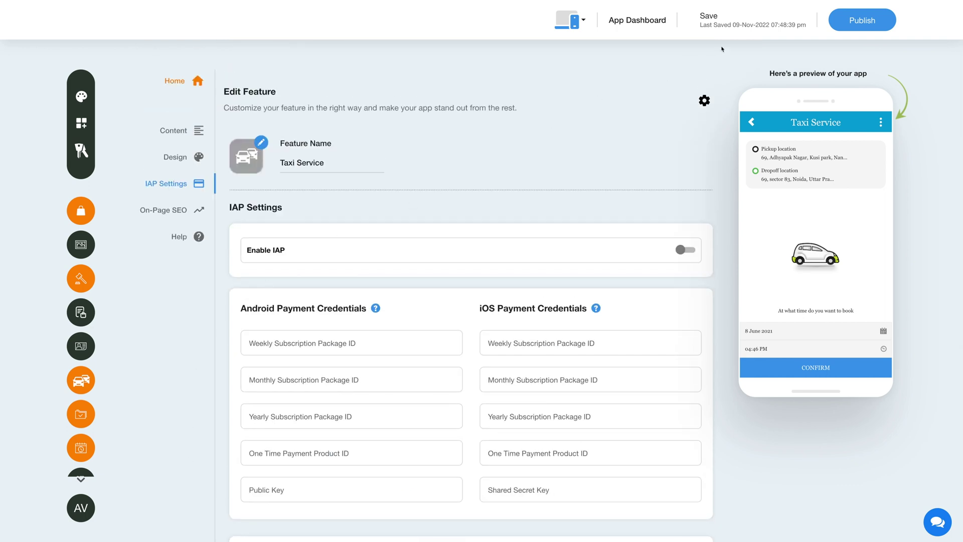
mouse_move(716, 25)
mouse_move(851, 32)
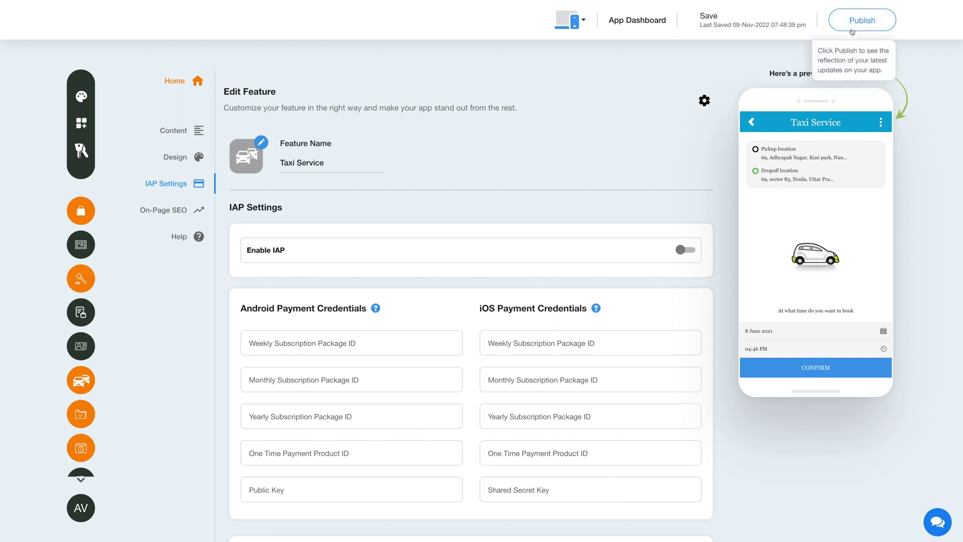